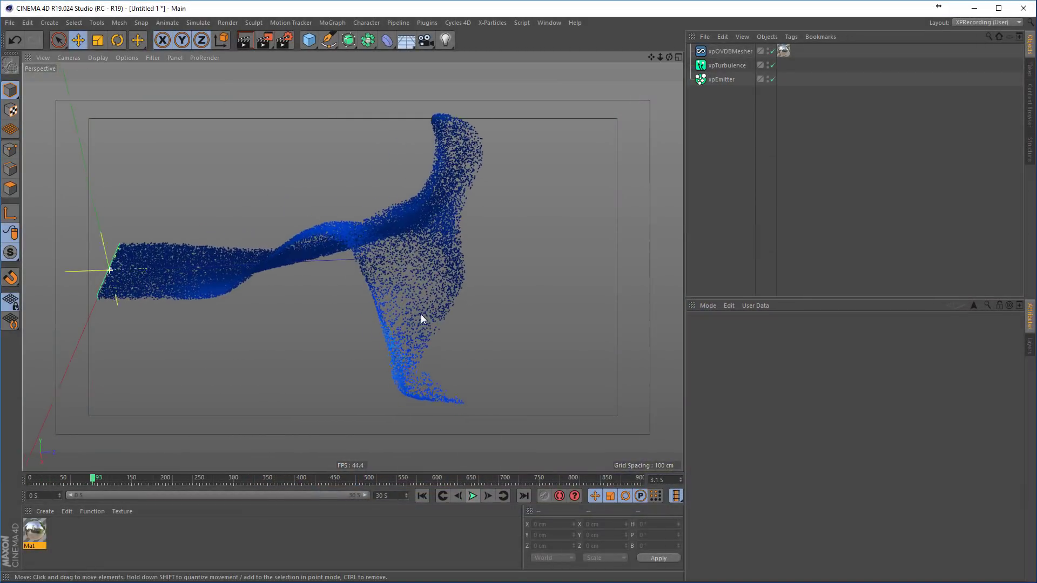
# Step: Select xpOVDBMesher and add xpEmitter to its Sources list
pyautogui.click(730, 51)
pyautogui.moveTo(834, 300); pyautogui.dragTo(835, 210)
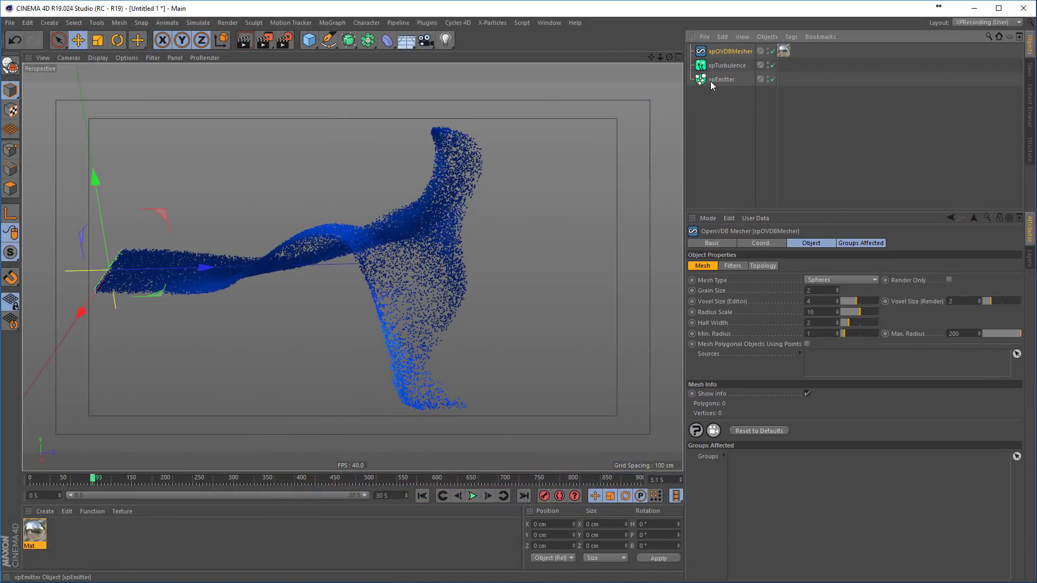
pyautogui.moveTo(721, 80); pyautogui.dragTo(820, 357)
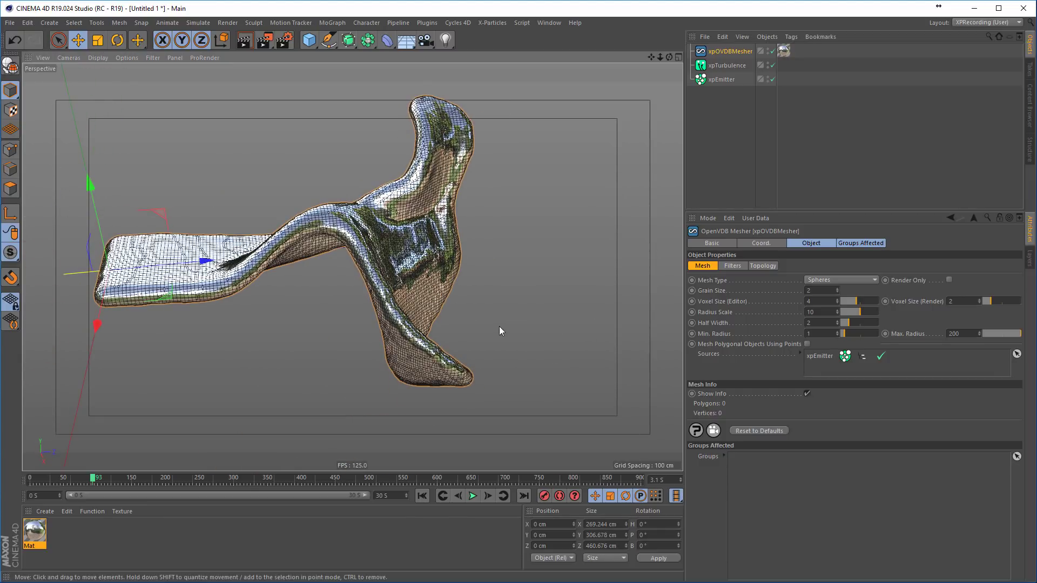
pyautogui.scroll(3, 490, 300)
pyautogui.scroll(-2, 502, 286)
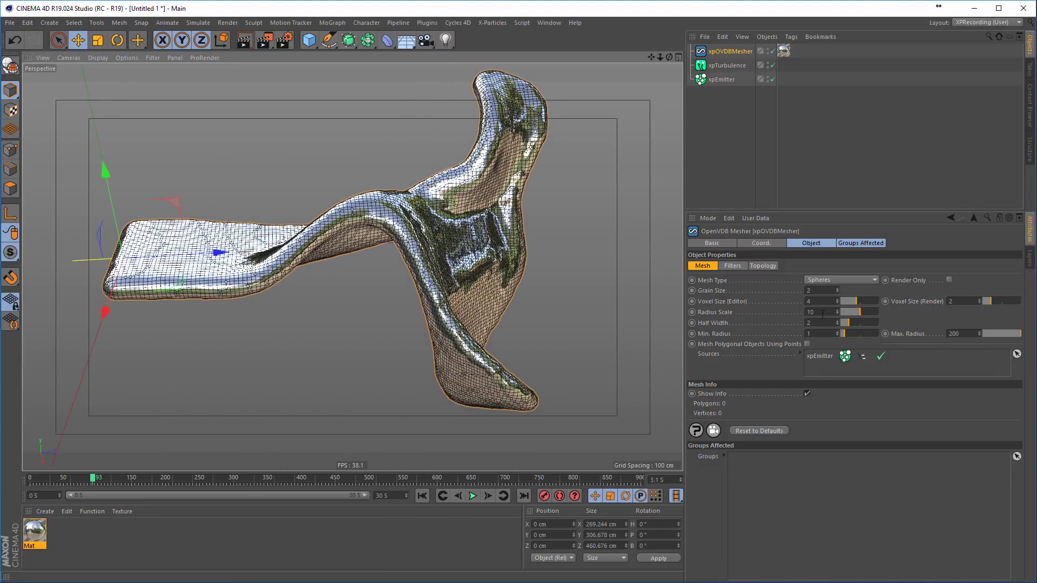
# Step: Set the mesher's editor Voxel Size to 2 and Radius Scale to 4
pyautogui.doubleClick(815, 302)
pyautogui.write('2')
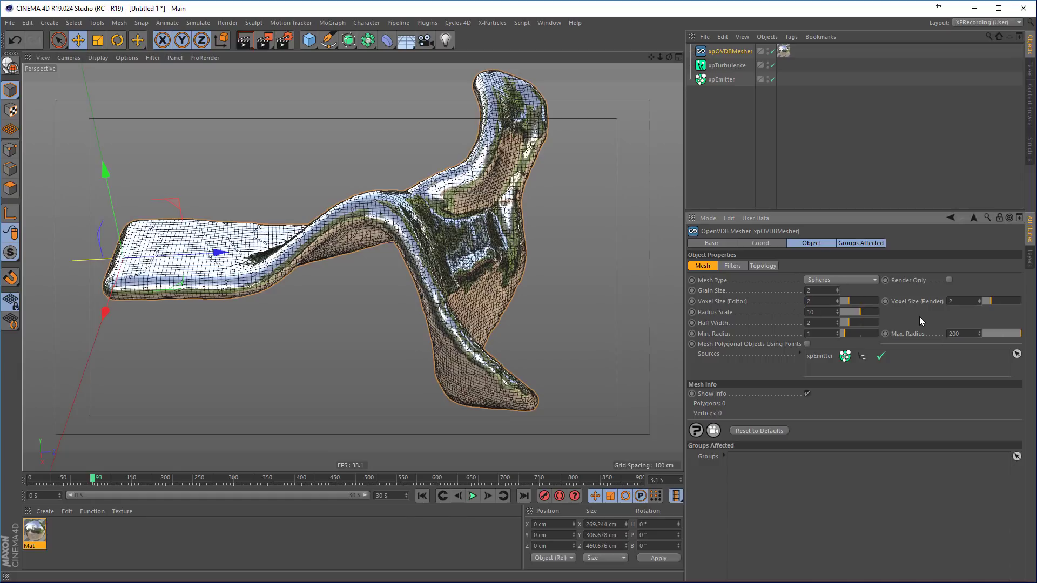
pyautogui.moveTo(859, 313); pyautogui.dragTo(847, 315)
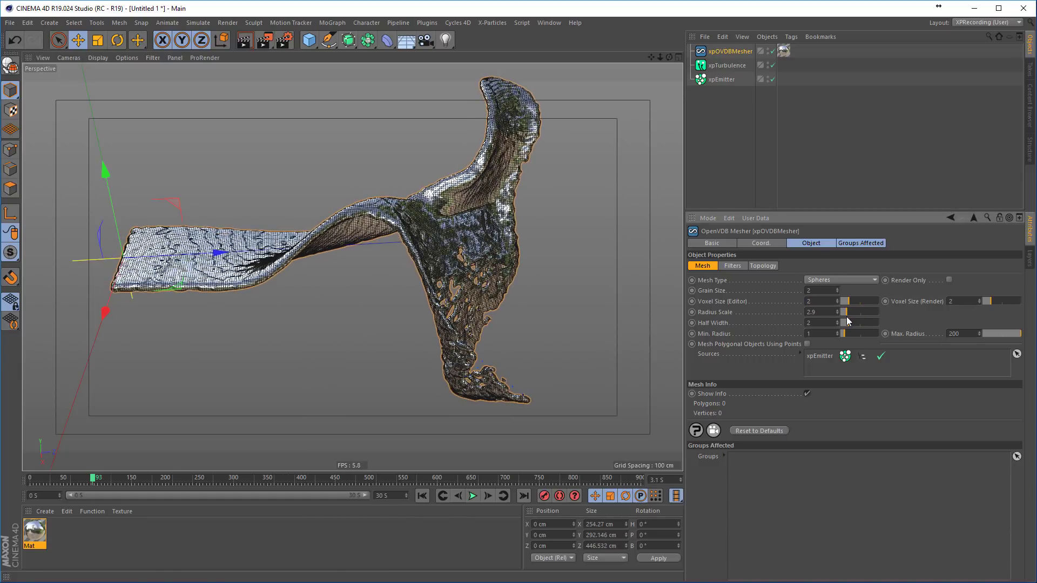
pyautogui.moveTo(538, 316)
pyautogui.keyDown('alt'); pyautogui.mouseDown()
pyautogui.moveTo(526, 367)
pyautogui.moveTo(495, 323)
pyautogui.mouseUp(); pyautogui.keyUp('alt')
pyautogui.doubleClick(812, 312)
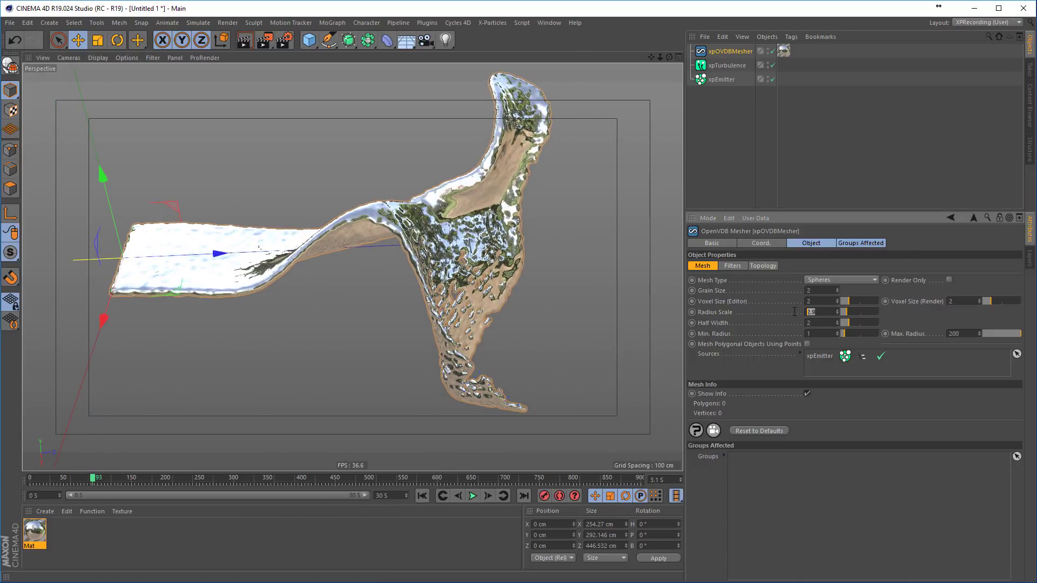
pyautogui.write('4')
pyautogui.press('Return')
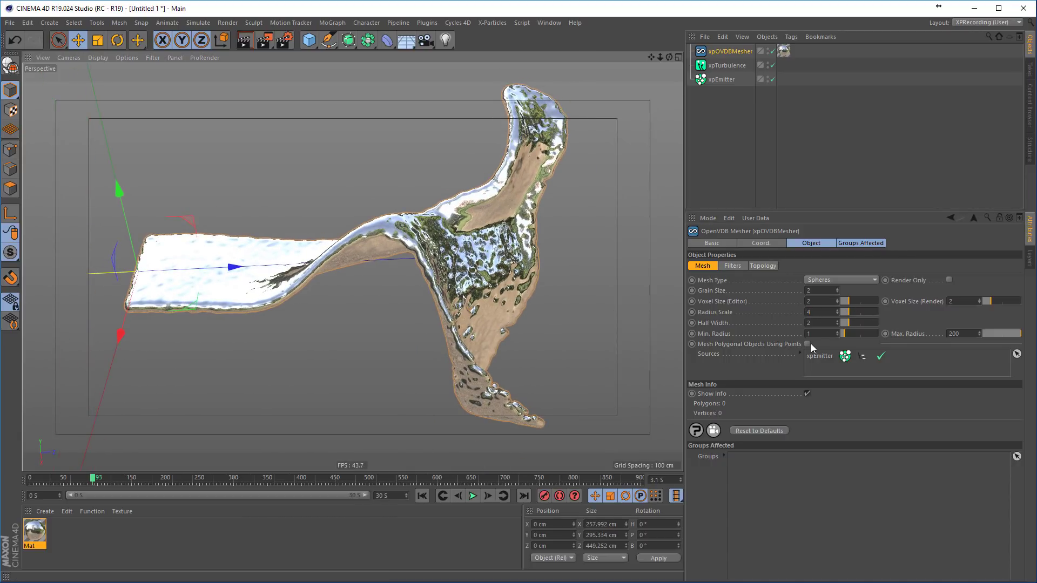
# Step: Add Gaussian and Offset filters in the mesher's Filters tab
pyautogui.click(732, 266)
pyautogui.click(776, 364)
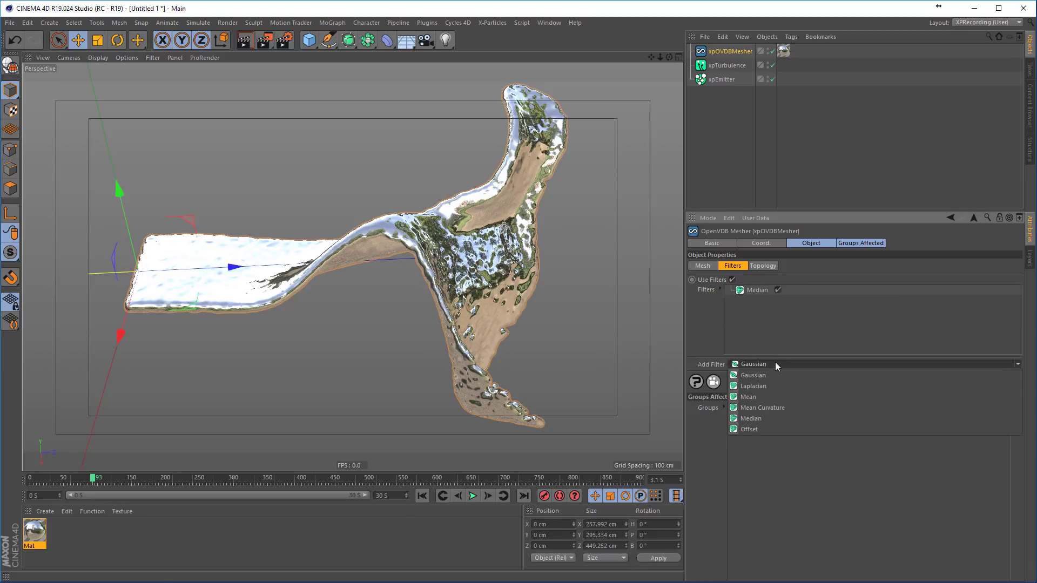
pyautogui.moveTo(582, 346)
pyautogui.keyDown('alt'); pyautogui.mouseDown()
pyautogui.moveTo(588, 223)
pyautogui.moveTo(589, 271)
pyautogui.mouseUp(); pyautogui.keyUp('alt')
pyautogui.click(779, 377)
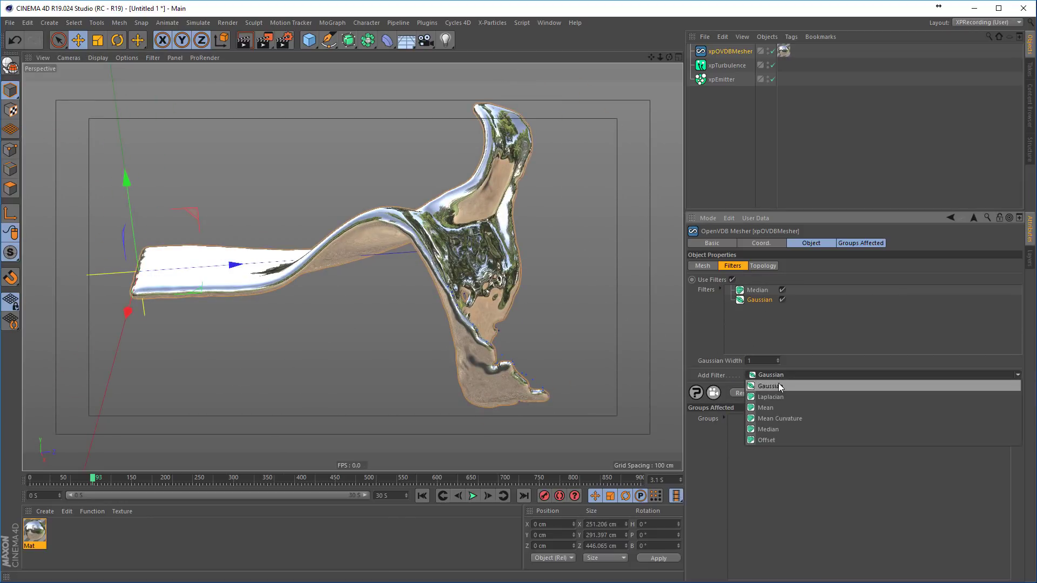
pyautogui.click(772, 438)
# Step: Set the Offset filter's Offset Width to 2
pyautogui.click(754, 361)
pyautogui.write('4')
pyautogui.press('Return')
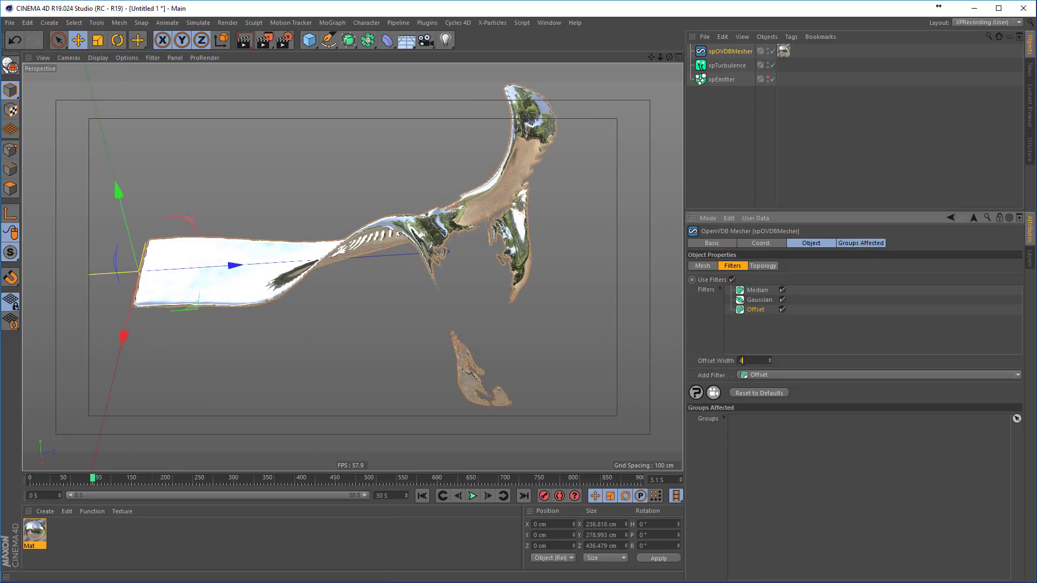
pyautogui.moveTo(580, 323)
pyautogui.keyDown('alt'); pyautogui.mouseDown()
pyautogui.moveTo(443, 258)
pyautogui.moveTo(554, 317)
pyautogui.mouseUp(); pyautogui.keyUp('alt')
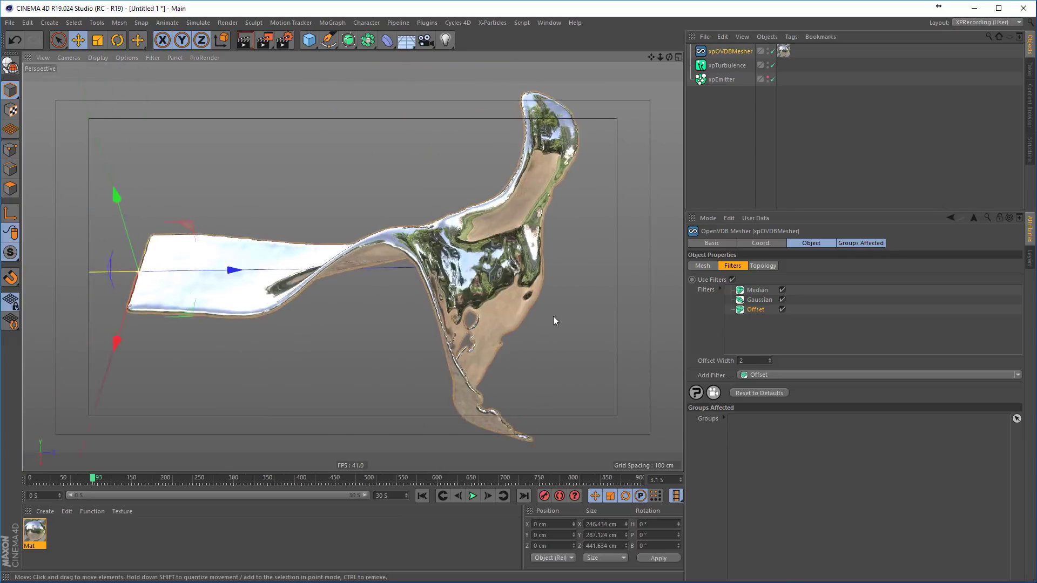
# Step: Play the simulation from the start, then try reordering the Gaussian filter and undo it
pyautogui.click(423, 496)
pyautogui.click(472, 495)
pyautogui.moveTo(453, 399)
pyautogui.keyDown('alt'); pyautogui.mouseDown()
pyautogui.moveTo(491, 309)
pyautogui.moveTo(505, 331)
pyautogui.moveTo(467, 378)
pyautogui.moveTo(504, 378)
pyautogui.moveTo(508, 324)
pyautogui.mouseUp(); pyautogui.keyUp('alt')
pyautogui.click(473, 496)
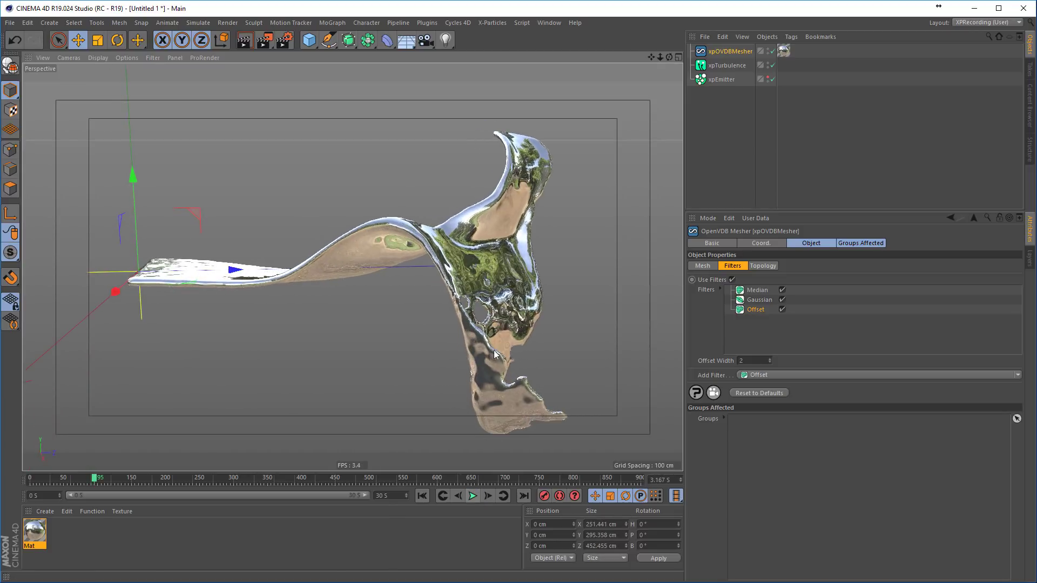
pyautogui.moveTo(760, 300)
pyautogui.mouseDown()
pyautogui.moveTo(758, 312)
pyautogui.moveTo(756, 292)
pyautogui.mouseUp()
pyautogui.hotkey('ctrl', 'z')
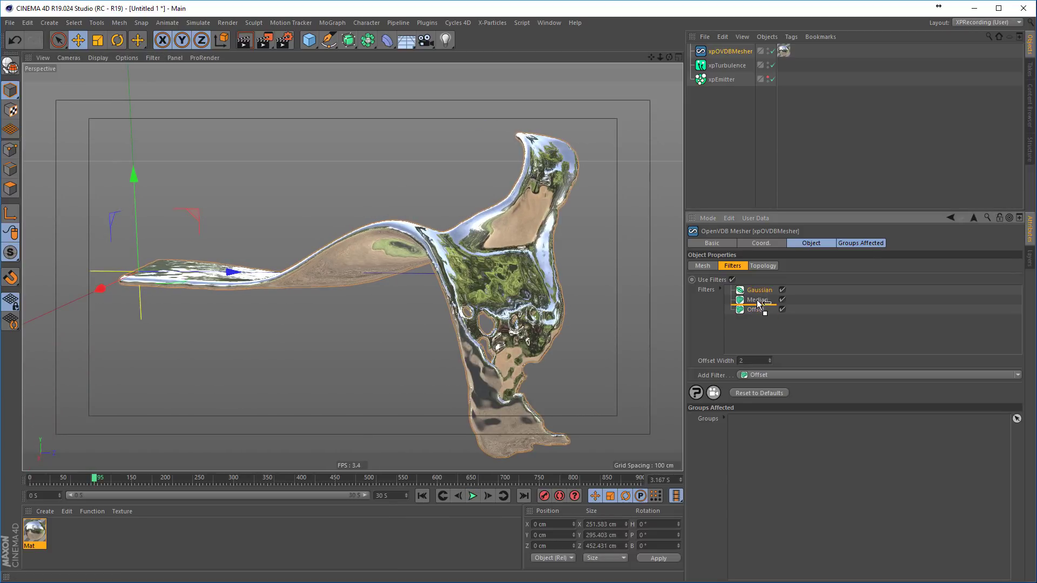
# Step: Retune Radius Scale on the Mesh tab, raising it toward 13 then lowering it
pyautogui.keyDown('alt'); pyautogui.moveTo(564, 270); pyautogui.dragTo(542, 253); pyautogui.keyUp('alt')
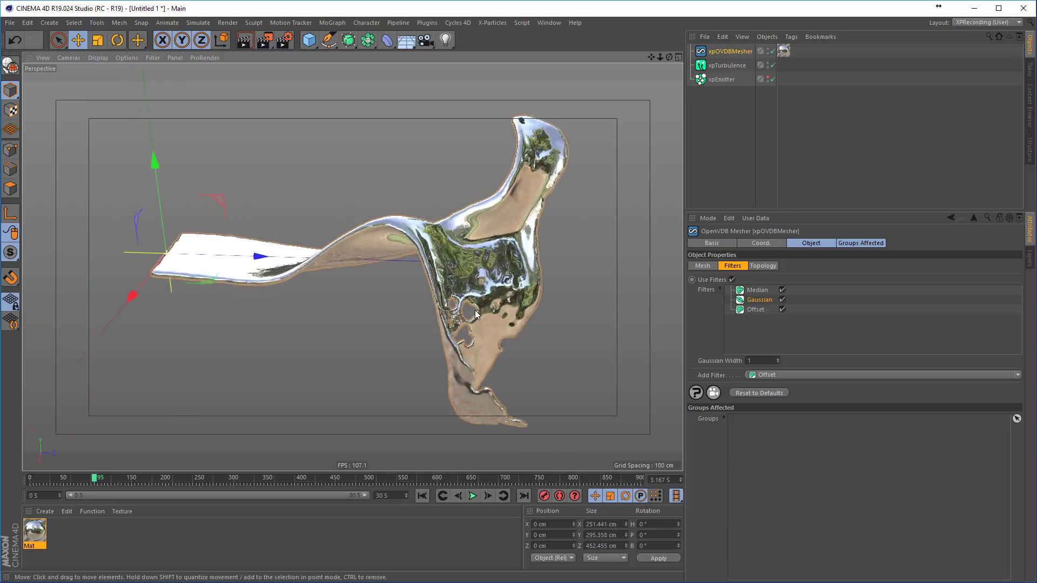
pyautogui.click(702, 266)
pyautogui.moveTo(857, 312); pyautogui.dragTo(865, 312)
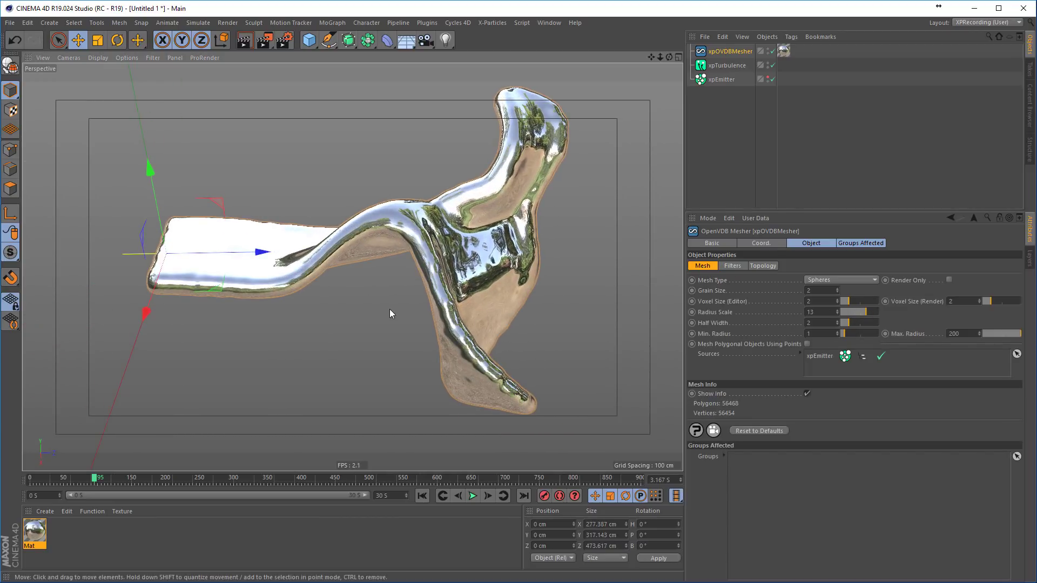
pyautogui.keyDown('alt'); pyautogui.moveTo(390, 308); pyautogui.dragTo(474, 232); pyautogui.keyUp('alt')
pyautogui.moveTo(866, 313); pyautogui.dragTo(845, 312)
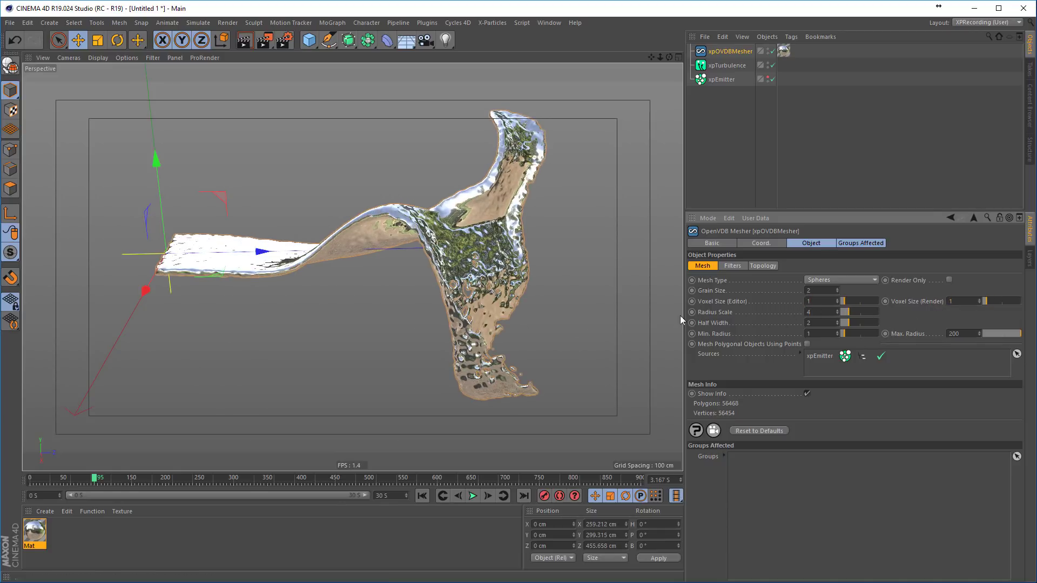
pyautogui.click(733, 266)
# Step: Use Fill With Spheres, raise Max Sphere Radius to 25.5, and lower Max Number of Spheres
pyautogui.click(696, 207)
pyautogui.click(839, 222)
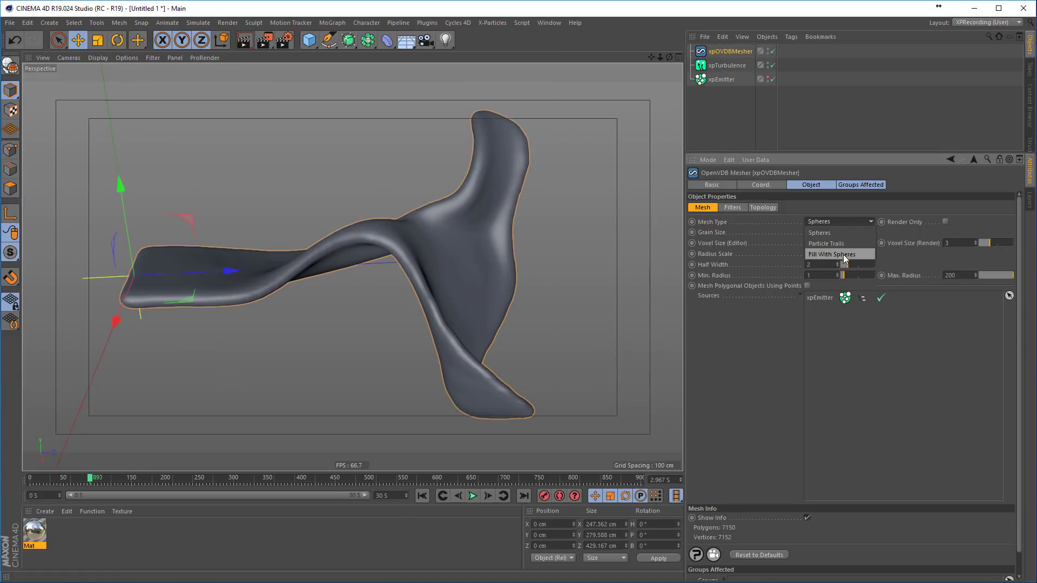
pyautogui.click(844, 255)
pyautogui.scroll(5, 376, 334)
pyautogui.scroll(3, 458, 245)
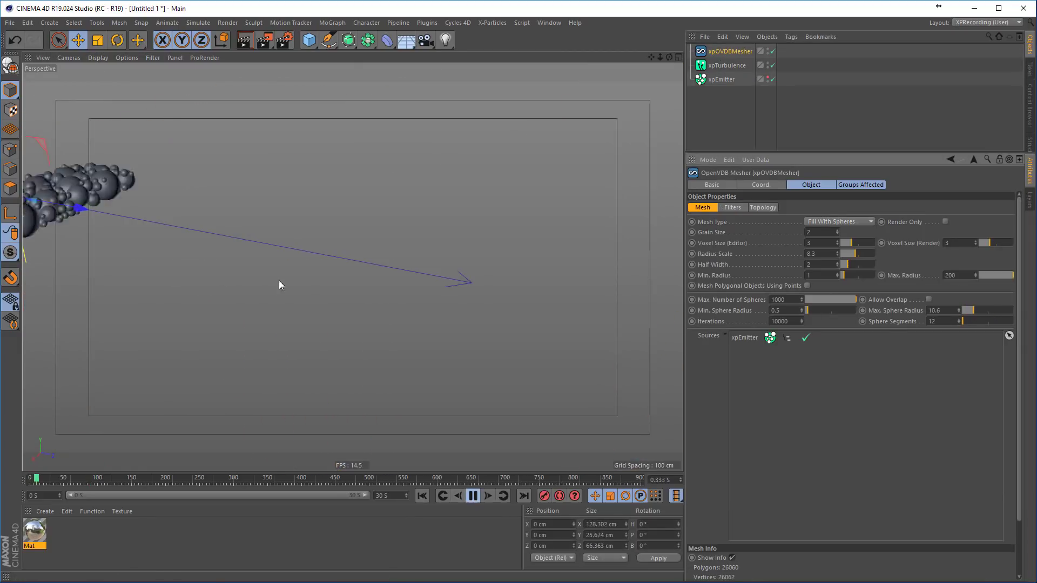
pyautogui.click(476, 497)
pyautogui.moveTo(971, 310); pyautogui.dragTo(988, 310)
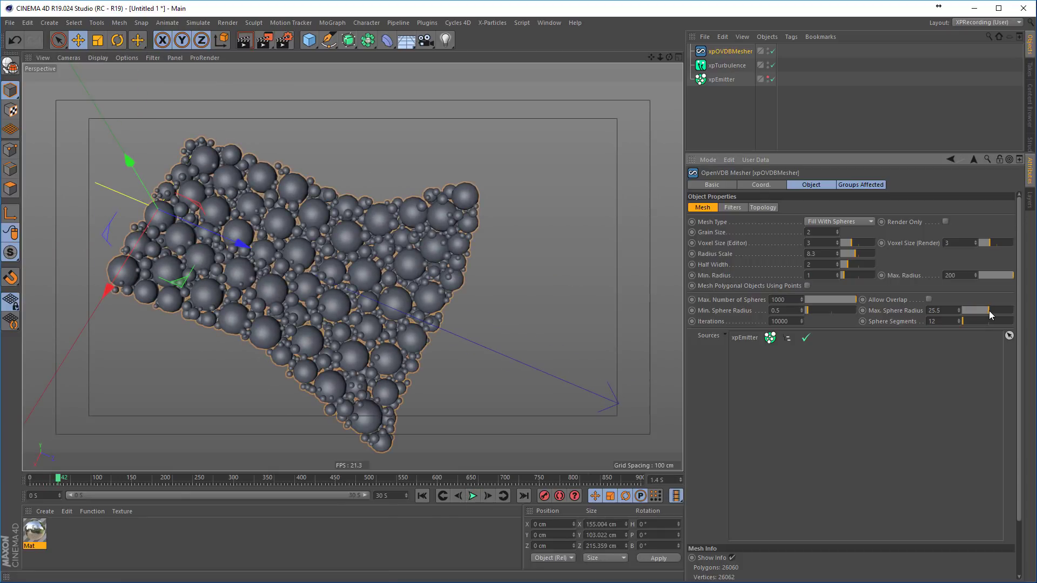
pyautogui.moveTo(850, 299); pyautogui.dragTo(815, 310)
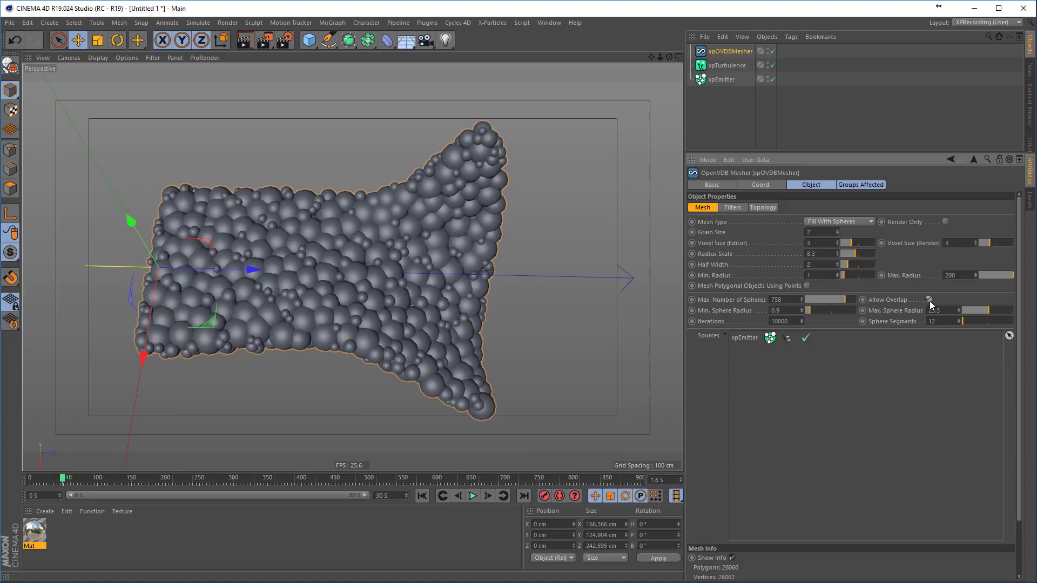
# Step: Add a Sphere primitive and set its Type to Icosahedron
pyautogui.click(313, 33)
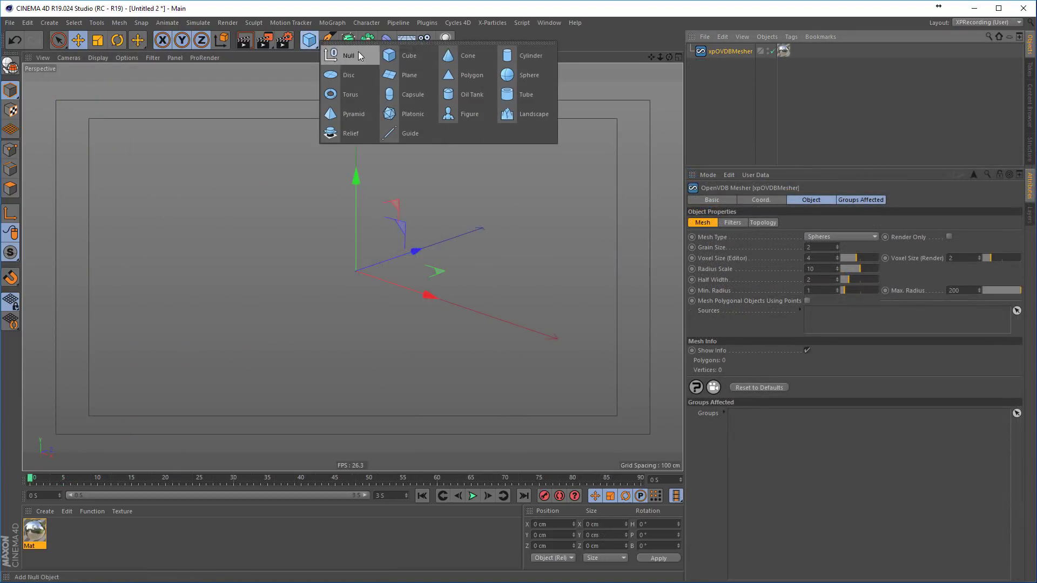
pyautogui.click(520, 78)
pyautogui.click(778, 246)
pyautogui.click(762, 238)
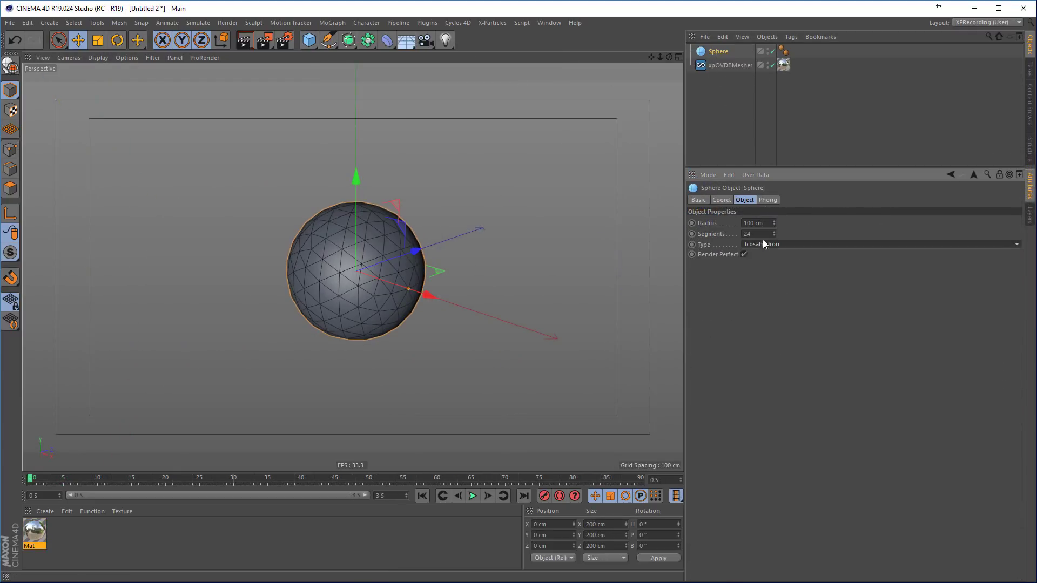
pyautogui.press('Return')
# Step: Make the Sphere the mesher's source and switch viewport shading to Gouraud
pyautogui.click(717, 64)
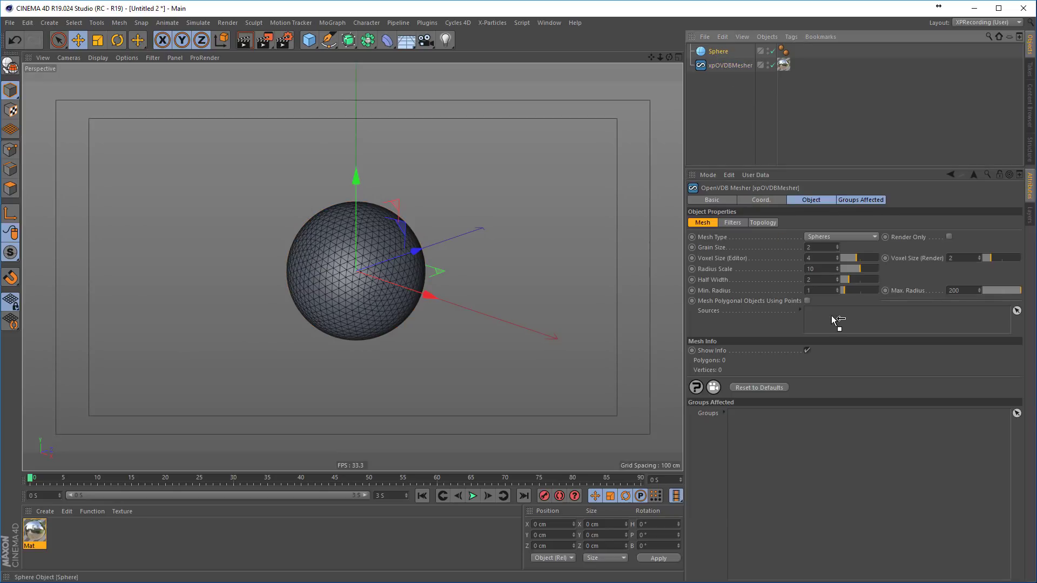
pyautogui.moveTo(831, 319); pyautogui.dragTo(831, 319)
pyautogui.scroll(3, 390, 290)
pyautogui.scroll(3, 459, 307)
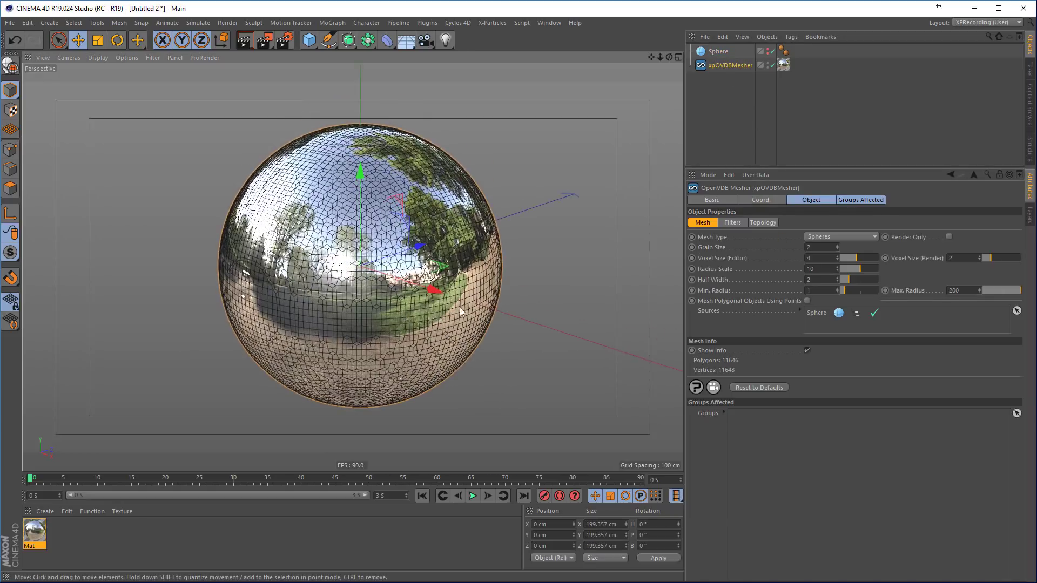
pyautogui.keyDown('alt'); pyautogui.moveTo(459, 306); pyautogui.dragTo(501, 305); pyautogui.keyUp('alt')
pyautogui.press('n')
pyautogui.press('a')
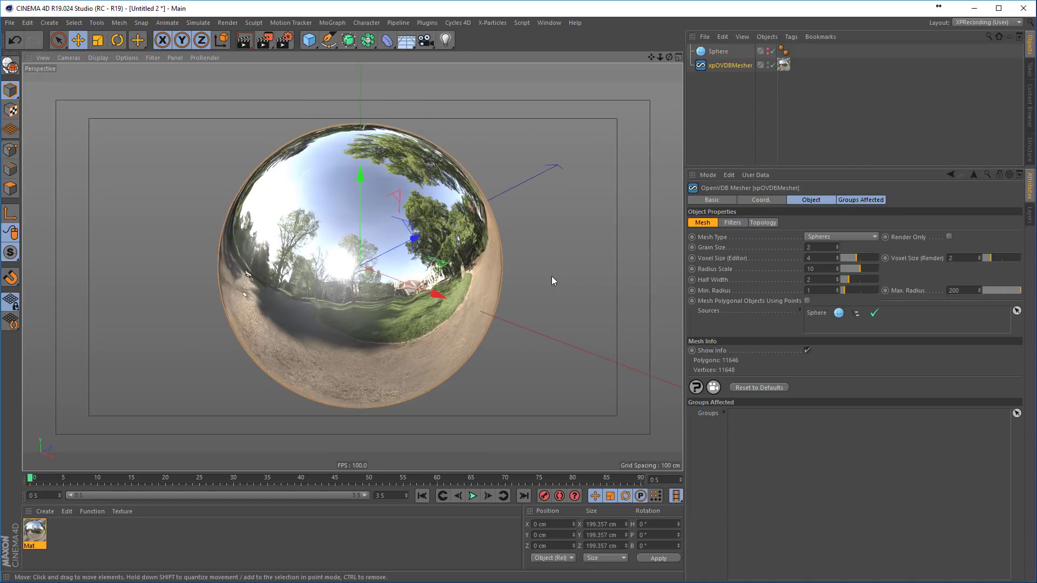
pyautogui.moveTo(552, 277)
pyautogui.keyDown('alt'); pyautogui.mouseDown()
pyautogui.moveTo(521, 259)
pyautogui.moveTo(671, 272)
pyautogui.mouseUp(); pyautogui.keyUp('alt')
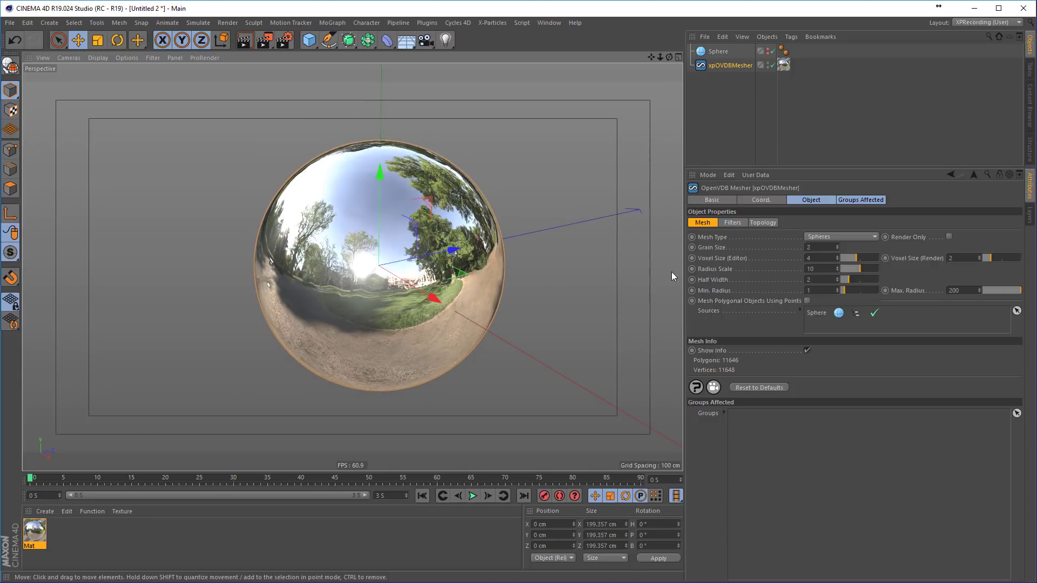
# Step: Mesh the sphere using points, with editor voxel size 2, render voxel size 1, radius scale 7
pyautogui.click(810, 301)
pyautogui.moveTo(855, 258); pyautogui.dragTo(845, 258)
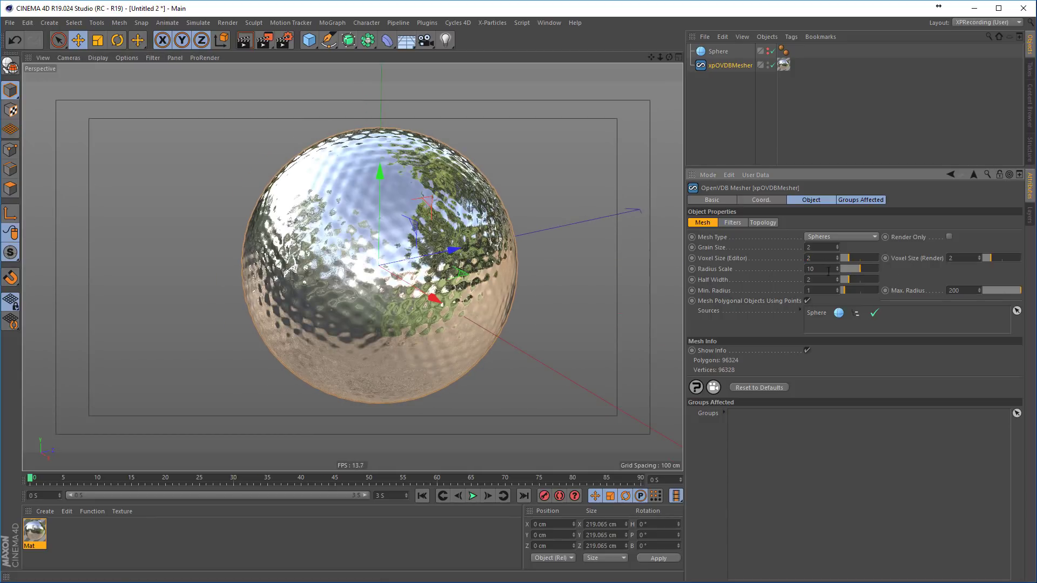
pyautogui.write('2')
pyautogui.press('Return')
pyautogui.write('5')
pyautogui.press('Return')
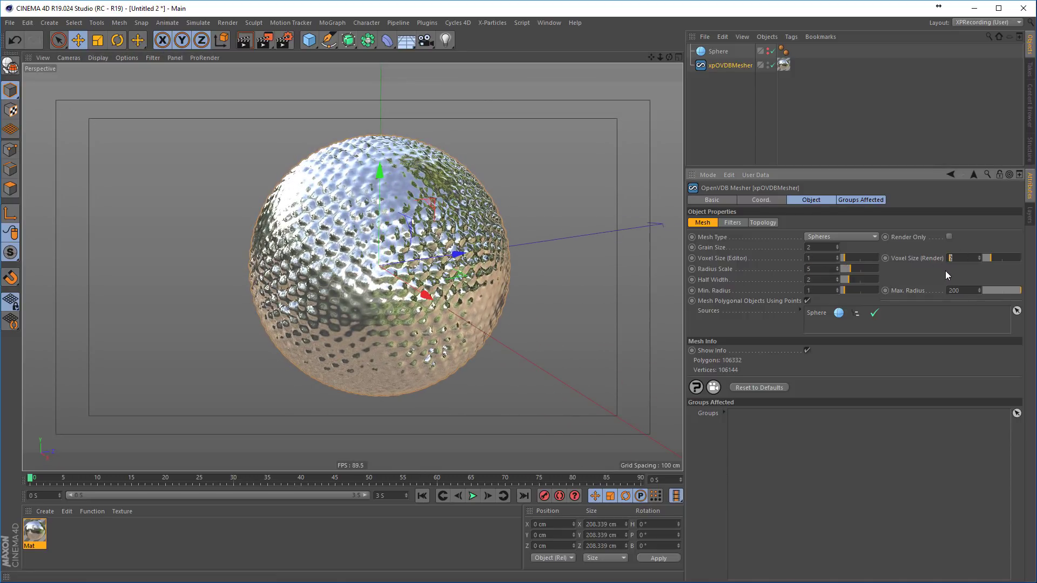
pyautogui.press('Return')
pyautogui.scroll(10, 379, 294)
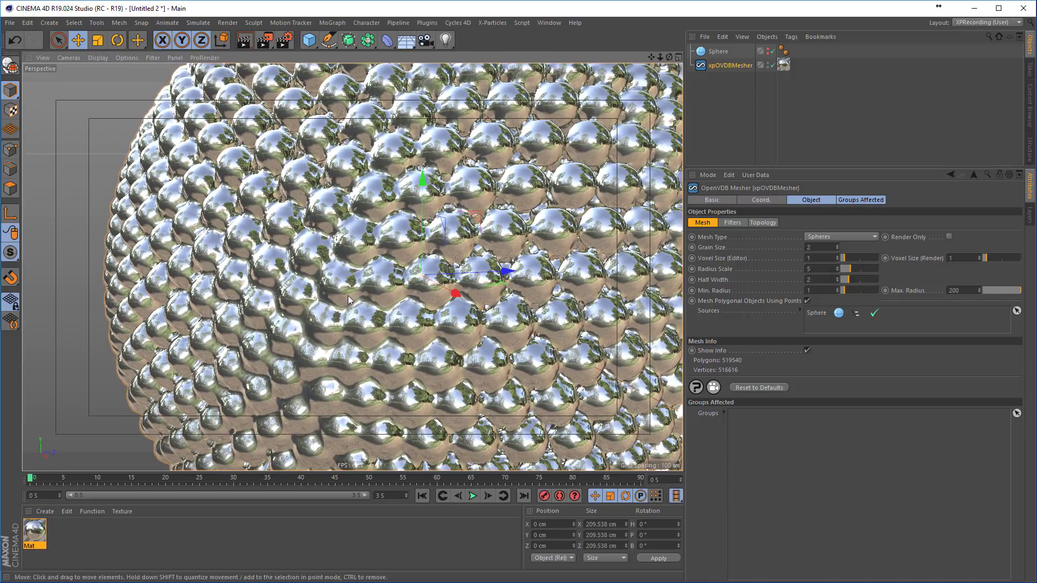
pyautogui.click(819, 268)
pyautogui.write('7')
pyautogui.press('Return')
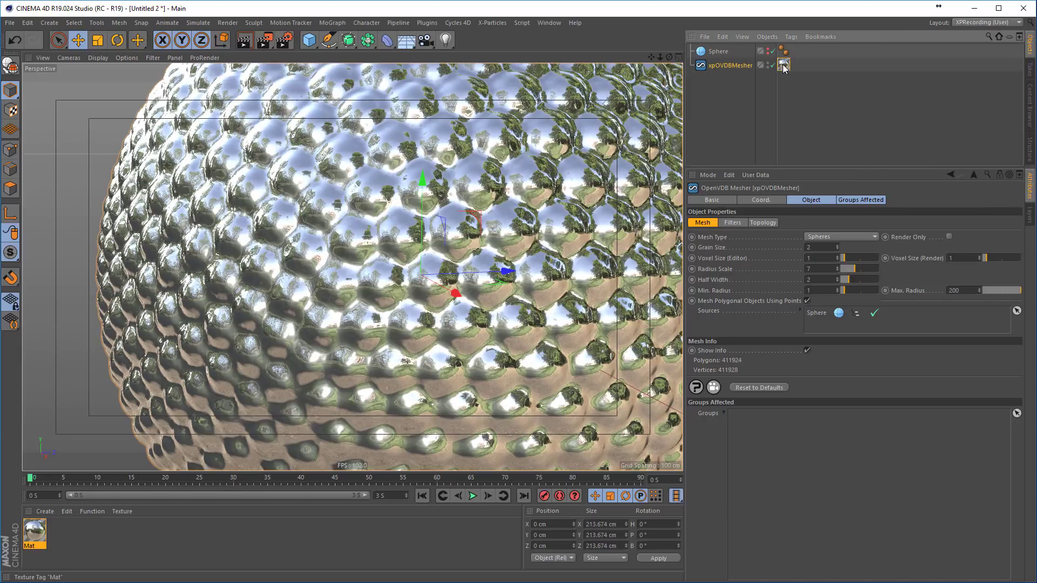
# Step: Delete the mesher's chrome material tag and show its Topology settings
pyautogui.click(784, 63)
pyautogui.press('Delete')
pyautogui.scroll(-3, 493, 290)
pyautogui.scroll(-2, 451, 275)
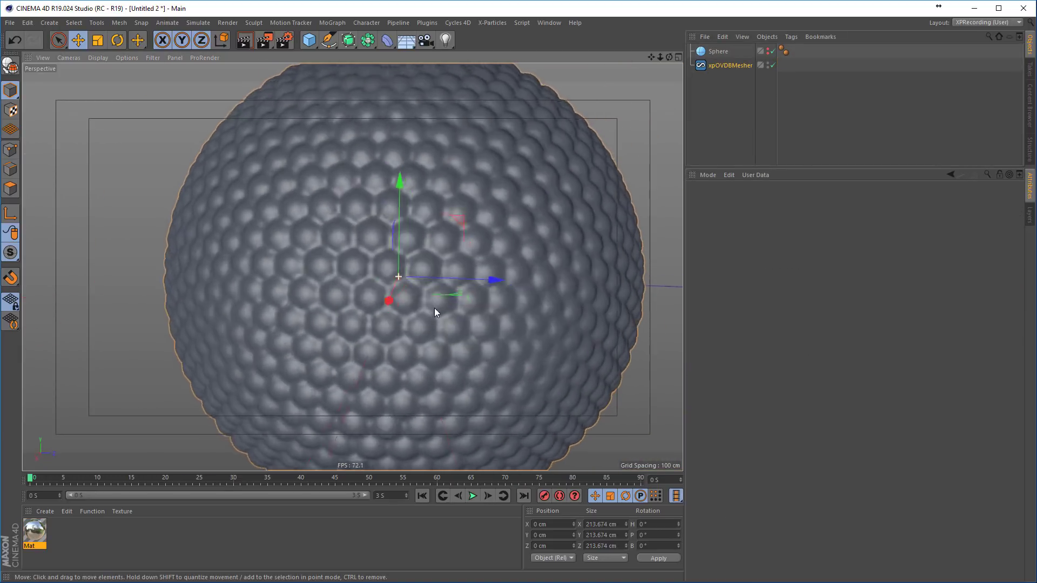
pyautogui.keyDown('alt'); pyautogui.moveTo(436, 309); pyautogui.dragTo(544, 292); pyautogui.keyUp('alt')
pyautogui.scroll(-3, 466, 296)
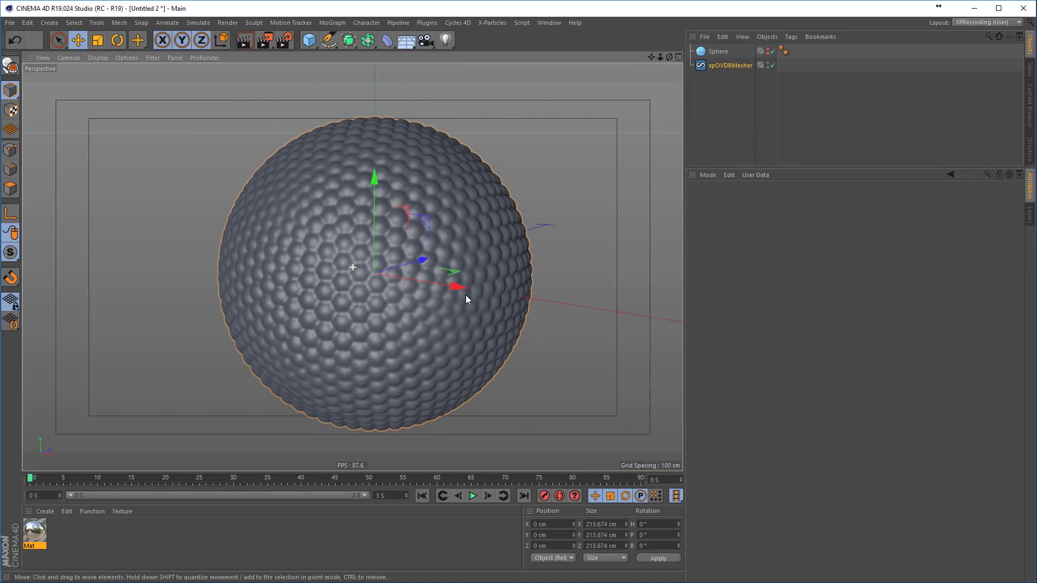
pyautogui.click(727, 65)
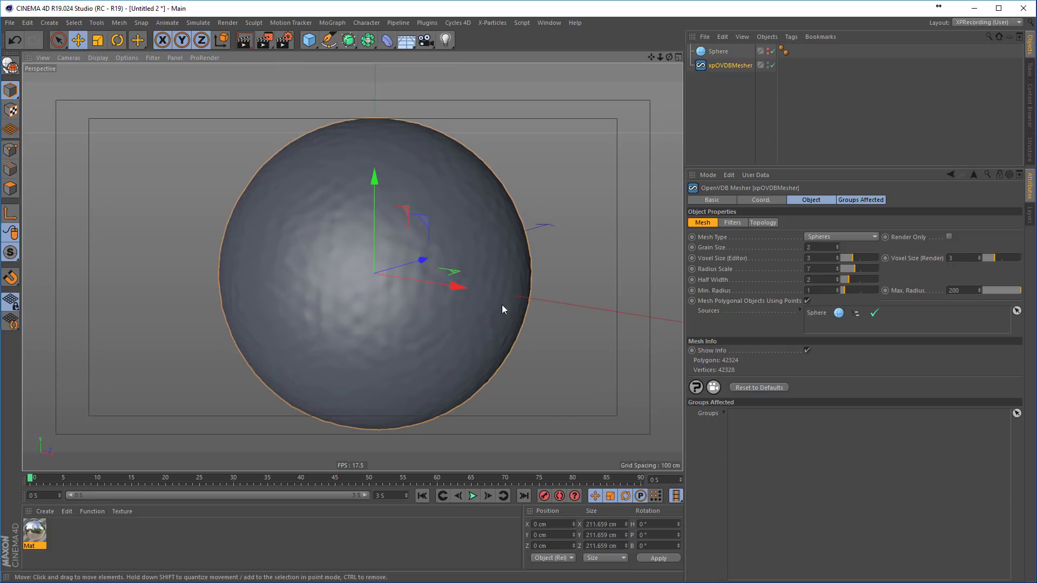
pyautogui.scroll(-2, 518, 305)
pyautogui.click(763, 222)
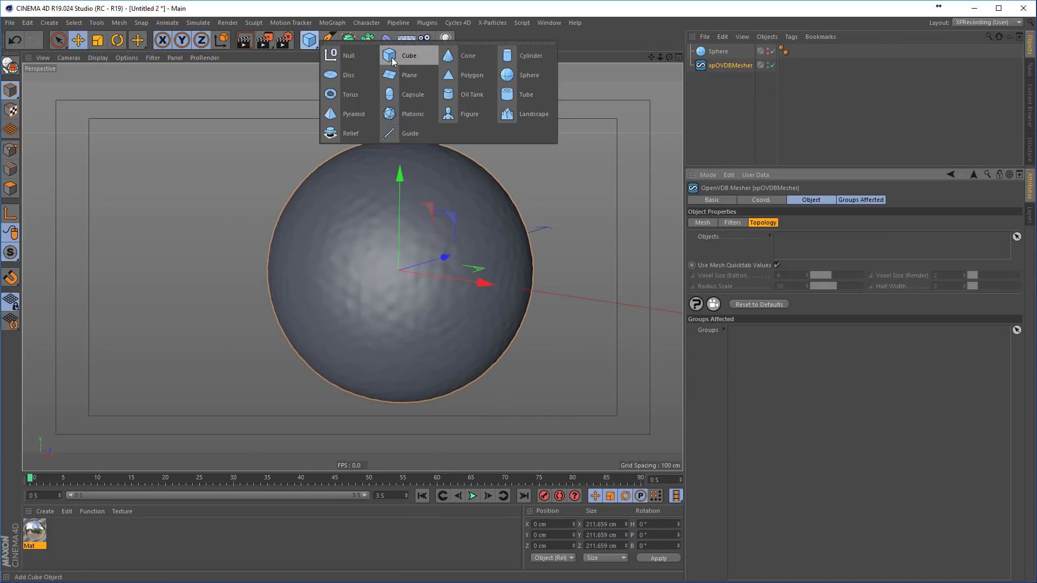
# Step: Add a Cube and put it in the mesher's Sources
pyautogui.moveTo(309, 47); pyautogui.dragTo(405, 53)
pyautogui.click(731, 79)
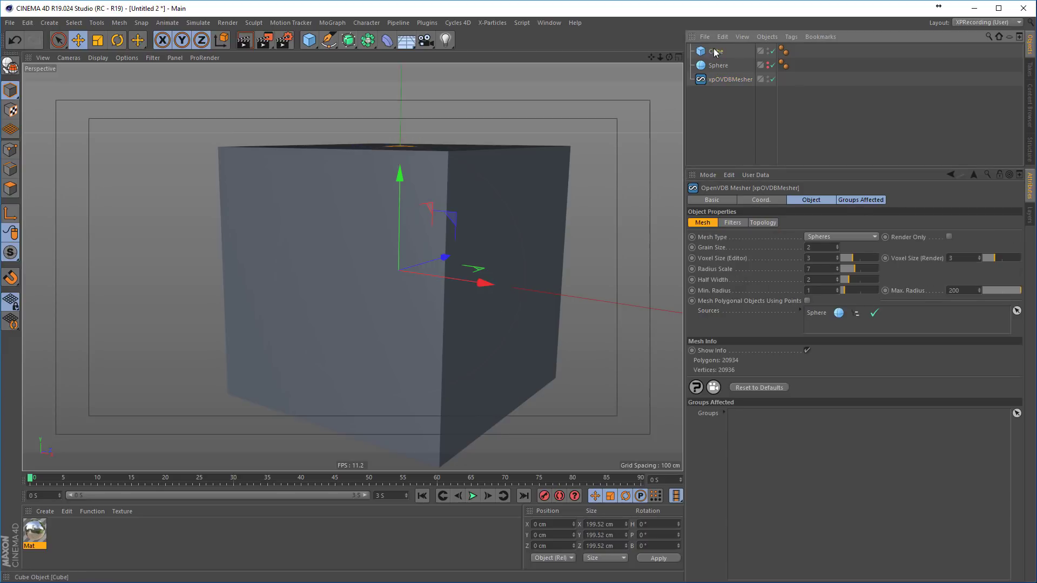
pyautogui.moveTo(715, 52); pyautogui.dragTo(821, 313)
pyautogui.keyDown('alt'); pyautogui.moveTo(520, 235); pyautogui.dragTo(501, 216); pyautogui.keyUp('alt')
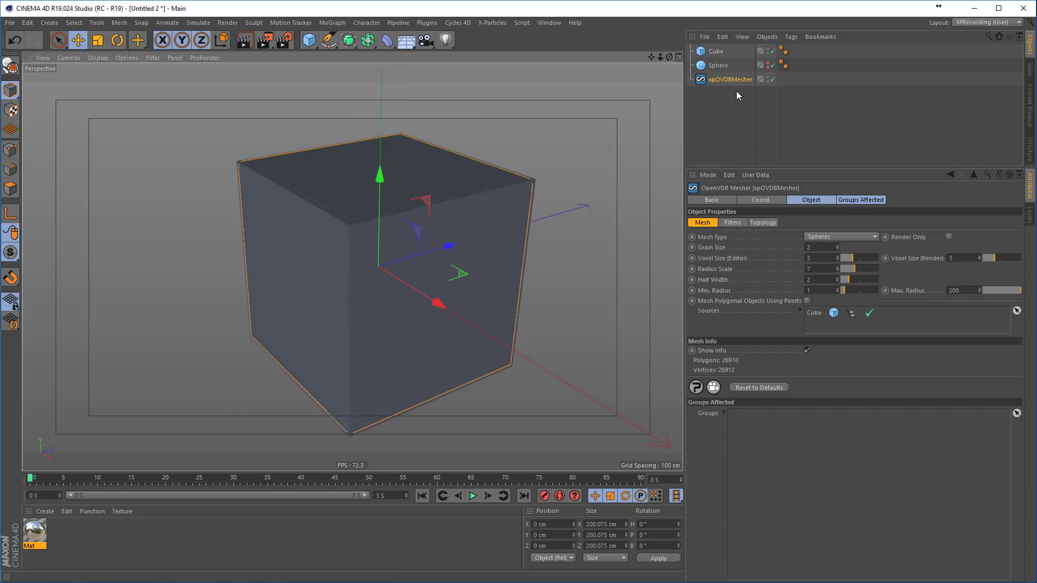
# Step: Add the Sphere to Topology Objects and slide it sideways through the cube
pyautogui.click(763, 222)
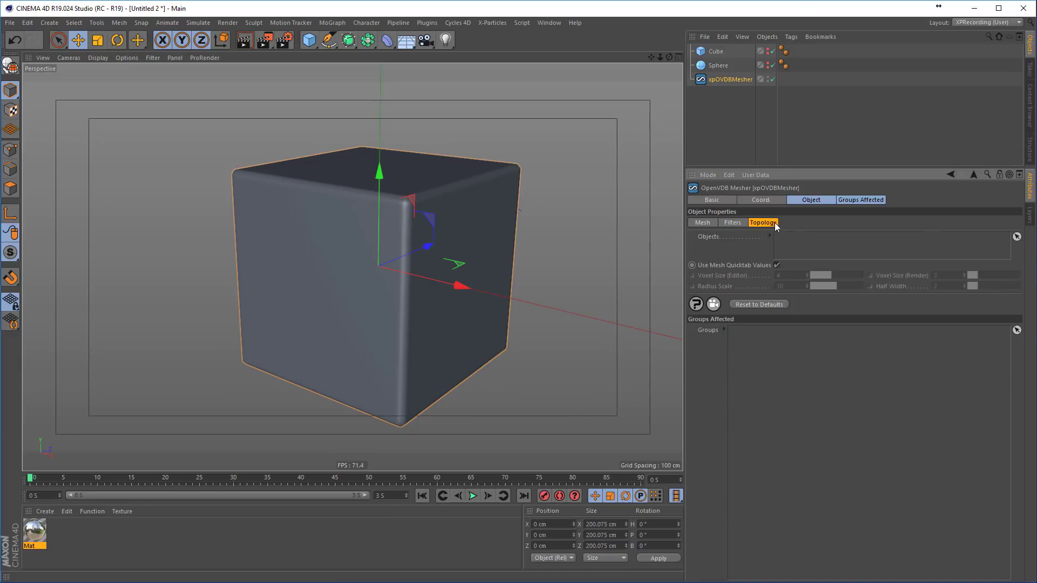
pyautogui.moveTo(718, 65); pyautogui.dragTo(810, 240)
pyautogui.keyDown('alt'); pyautogui.moveTo(567, 259); pyautogui.dragTo(523, 270); pyautogui.keyUp('alt')
pyautogui.click(469, 291)
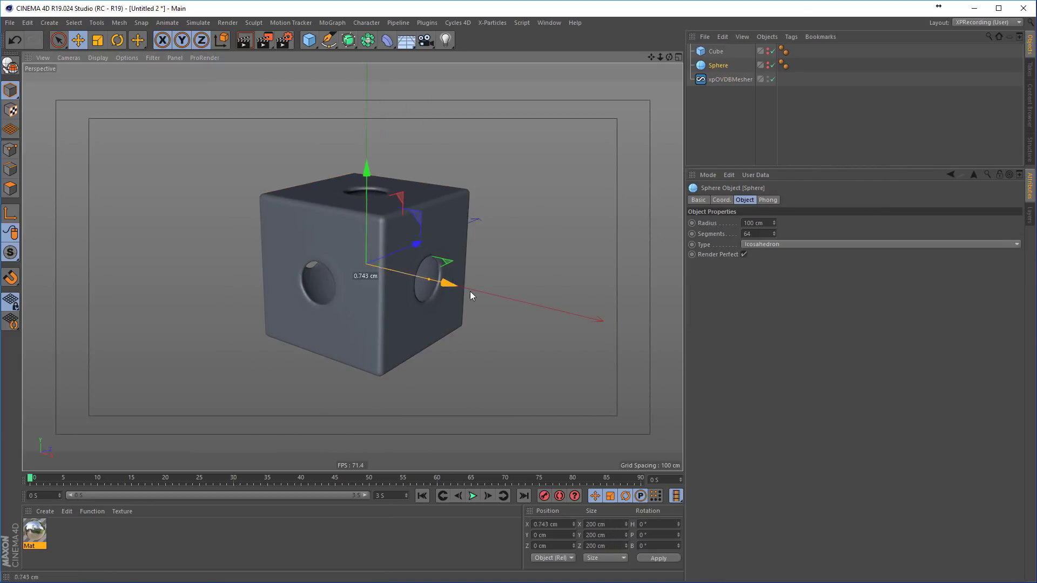
pyautogui.moveTo(470, 291)
pyautogui.keyDown('alt'); pyautogui.mouseDown()
pyautogui.moveTo(548, 299)
pyautogui.moveTo(475, 282)
pyautogui.moveTo(519, 288)
pyautogui.mouseUp(); pyautogui.keyUp('alt')
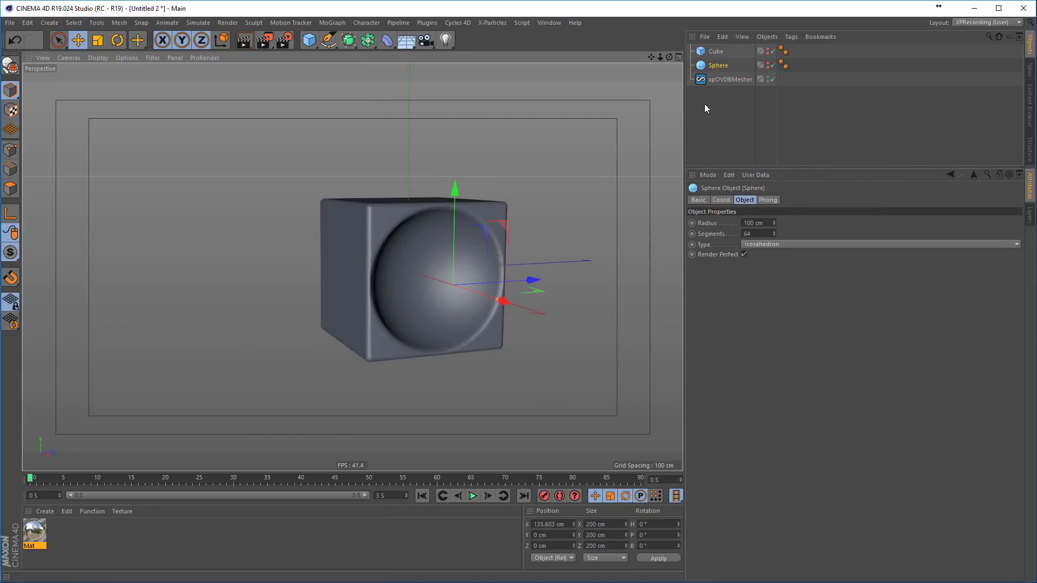
# Step: Set the sphere radius to 60 cm, place it against the cube's side, and subtract it
pyautogui.click(721, 200)
pyautogui.write('60')
pyautogui.press('Return')
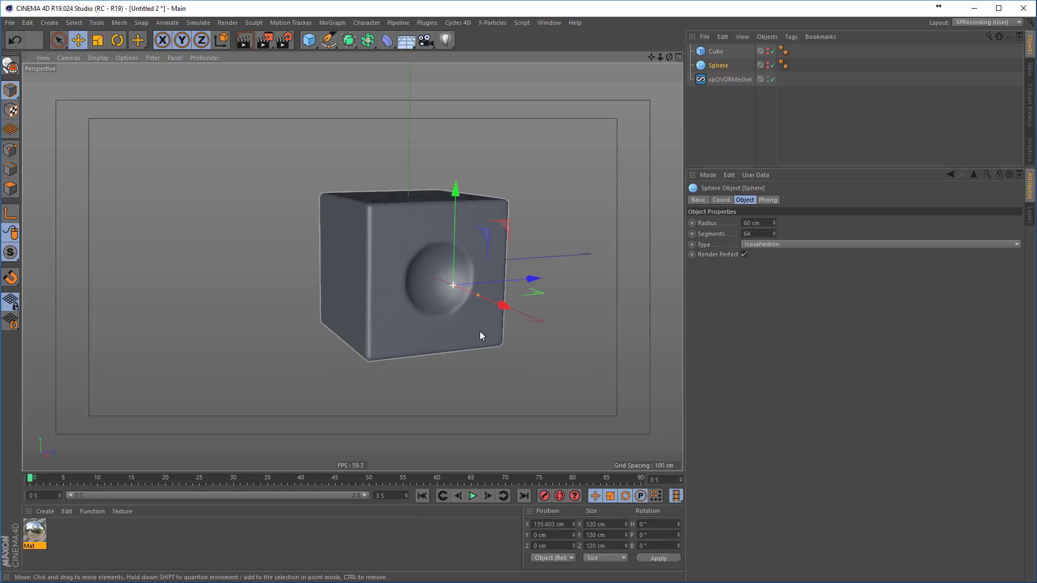
pyautogui.keyDown('alt'); pyautogui.moveTo(480, 332); pyautogui.dragTo(487, 329); pyautogui.keyUp('alt')
pyautogui.moveTo(486, 328); pyautogui.dragTo(497, 332)
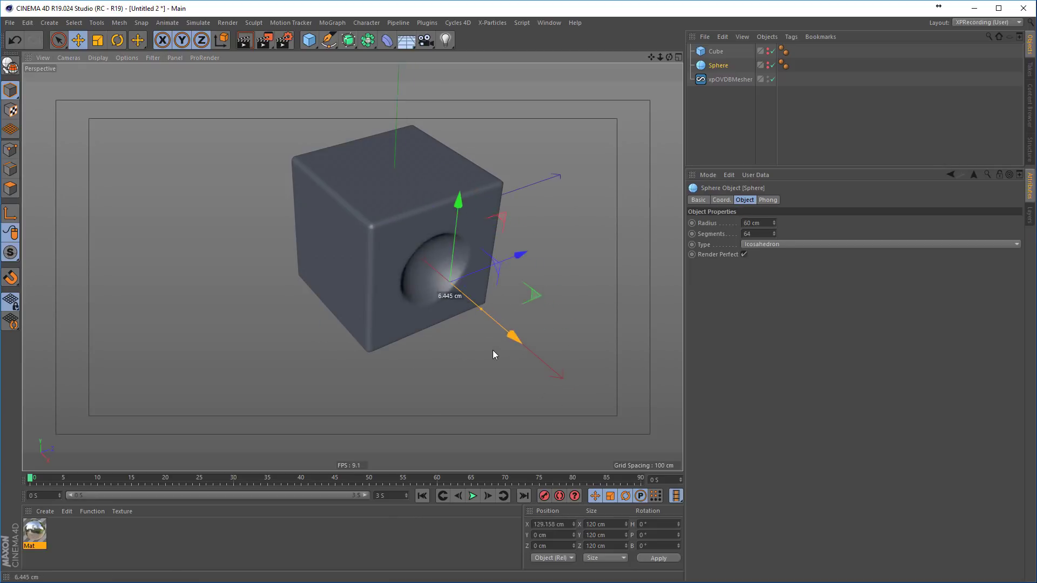
pyautogui.click(729, 78)
pyautogui.click(863, 242)
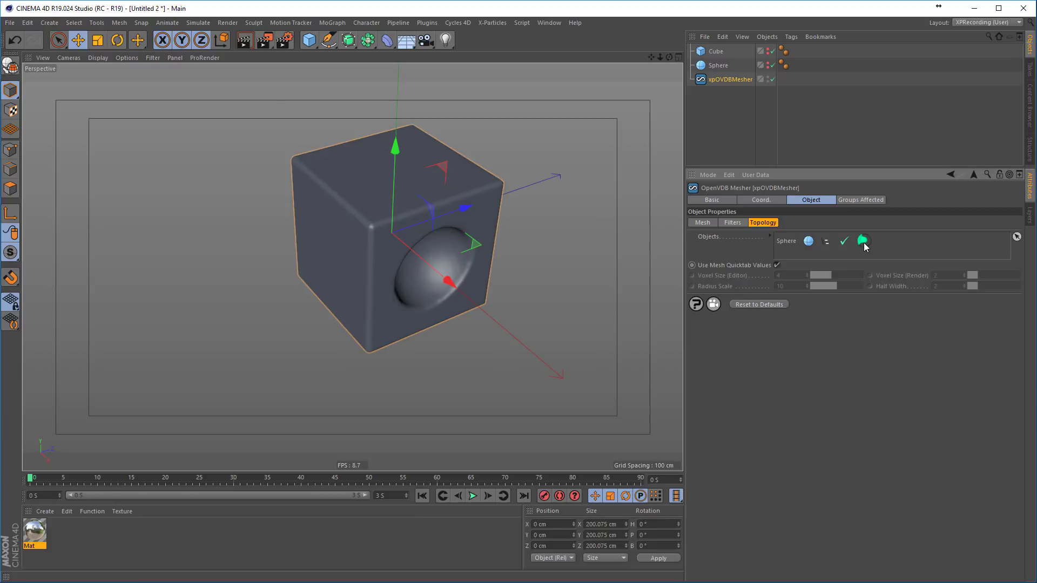
pyautogui.moveTo(267, 340)
pyautogui.keyDown('alt'); pyautogui.mouseDown()
pyautogui.moveTo(116, 310)
pyautogui.moveTo(199, 365)
pyautogui.mouseUp(); pyautogui.keyUp('alt')
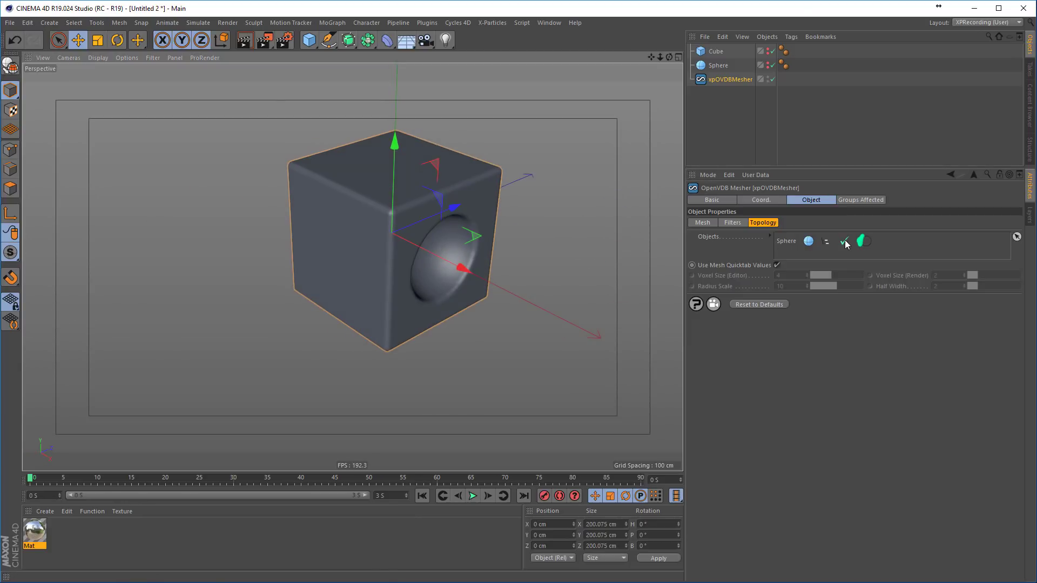
pyautogui.click(495, 22)
# Step: Add an xpEmitter beside the cube with a circle shape and Birthrate 200
pyautogui.click(496, 40)
pyautogui.moveTo(454, 212); pyautogui.dragTo(418, 232)
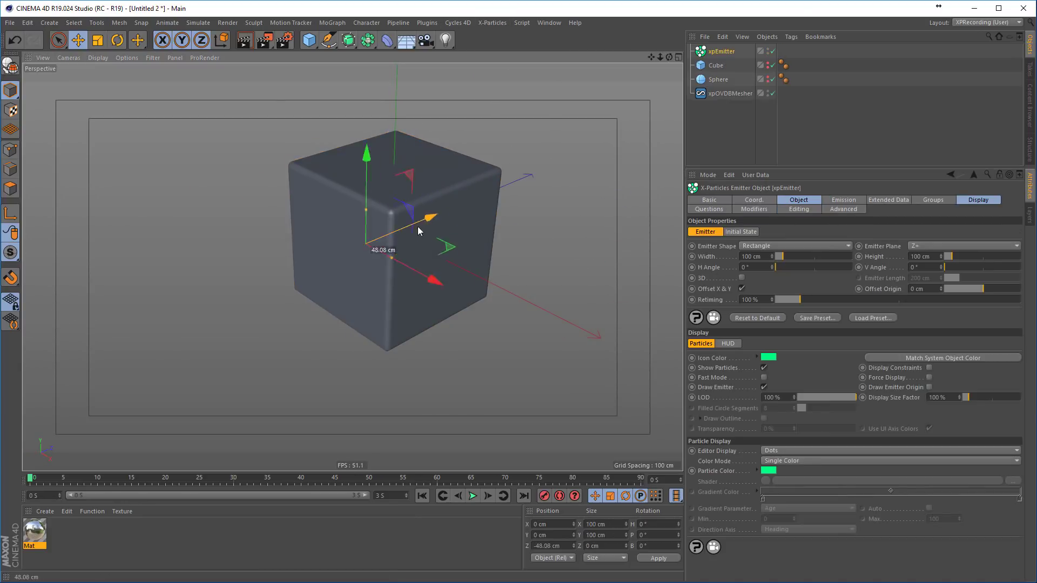
pyautogui.moveTo(794, 246); pyautogui.dragTo(758, 267)
pyautogui.click(843, 199)
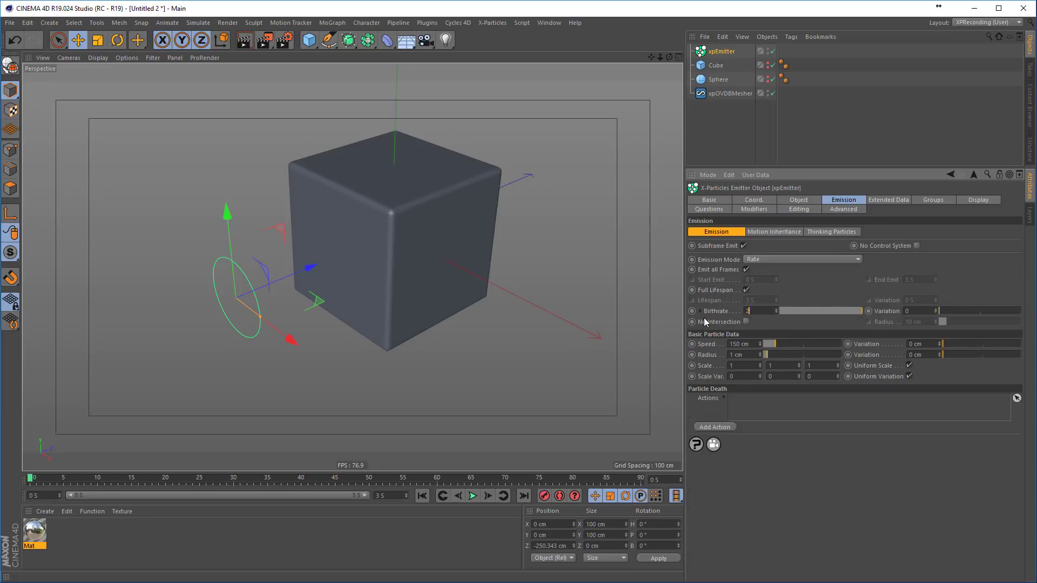
pyautogui.write('00')
pyautogui.press('Tab')
# Step: Display the emitter's particles as circles, extend the timeline to 30 seconds, and play
pyautogui.click(978, 199)
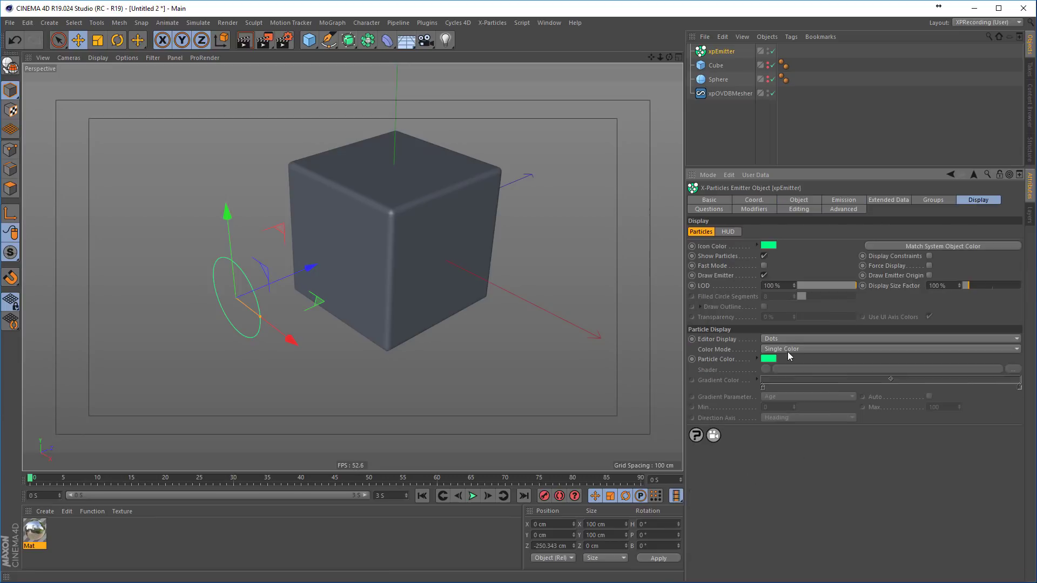
pyautogui.click(784, 340)
pyautogui.click(774, 436)
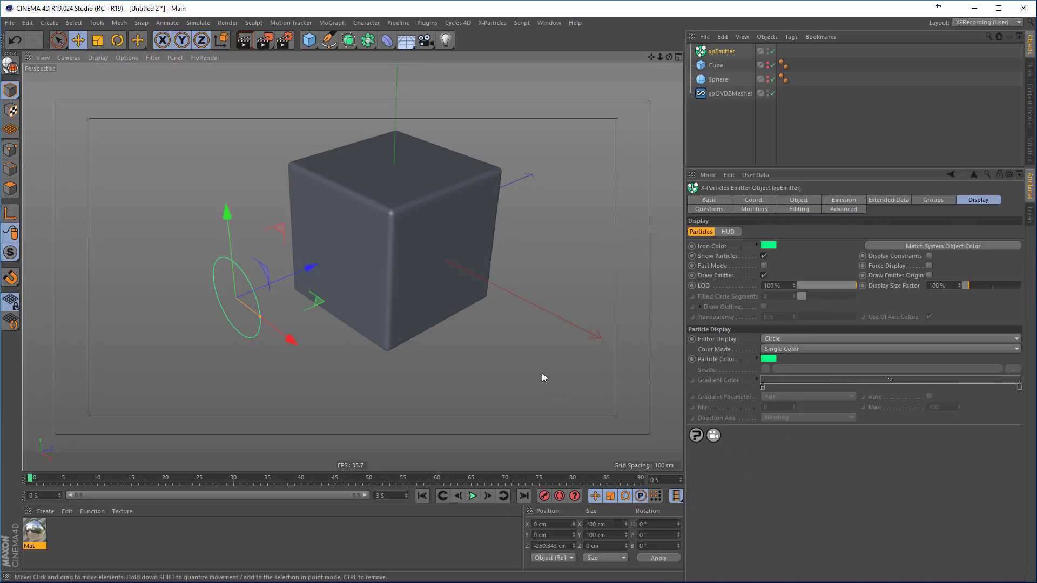
pyautogui.keyDown('alt'); pyautogui.moveTo(542, 372); pyautogui.dragTo(486, 381); pyautogui.keyUp('alt')
pyautogui.click(473, 496)
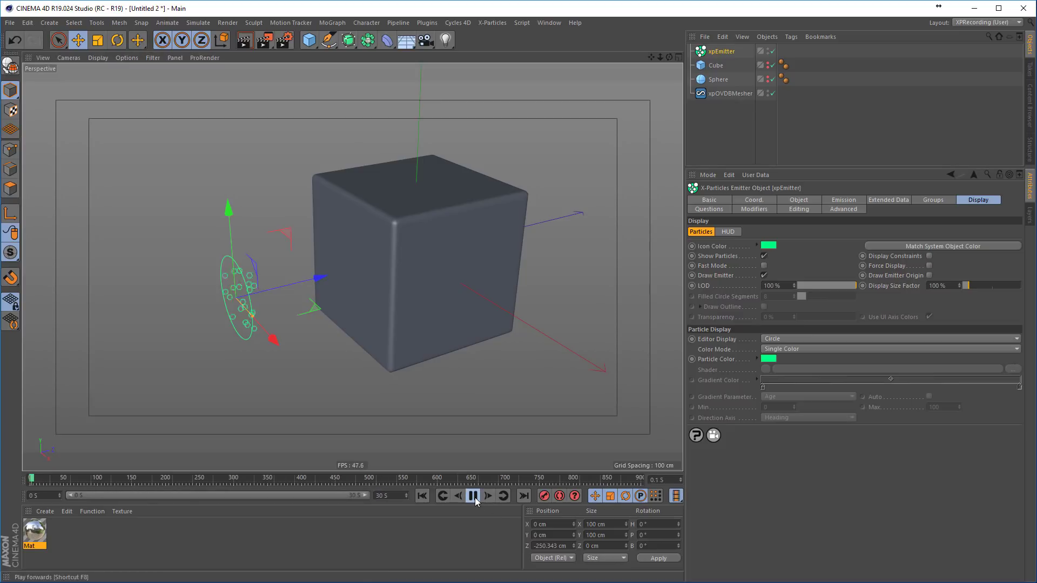
pyautogui.click(474, 495)
# Step: Add xpEmitter to the mesher's Topology Objects and replay the simulation from the start
pyautogui.moveTo(727, 93); pyautogui.dragTo(793, 159)
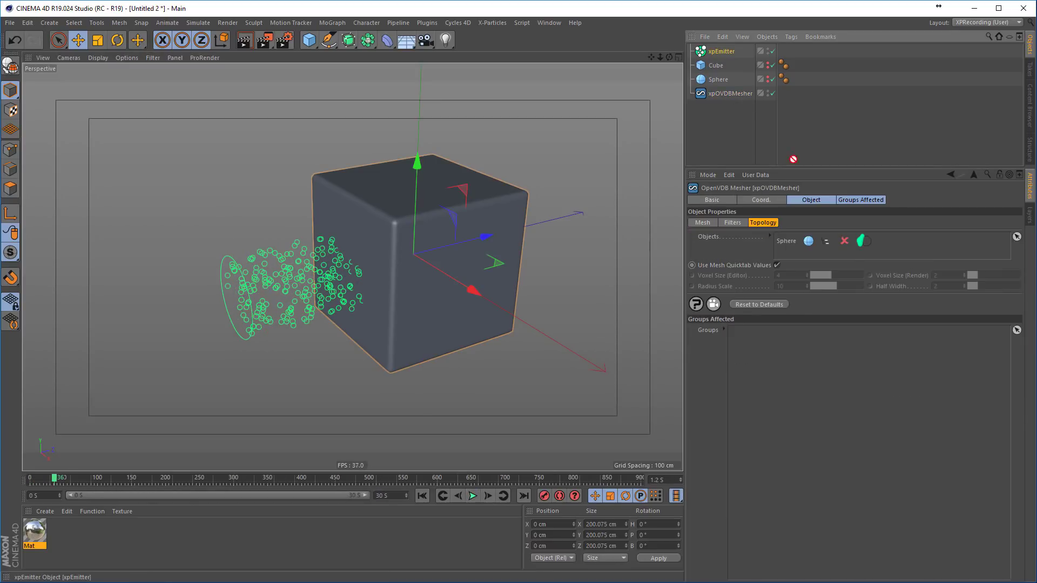
pyautogui.keyDown('alt'); pyautogui.moveTo(456, 347); pyautogui.dragTo(416, 343); pyautogui.keyUp('alt')
pyautogui.click(422, 497)
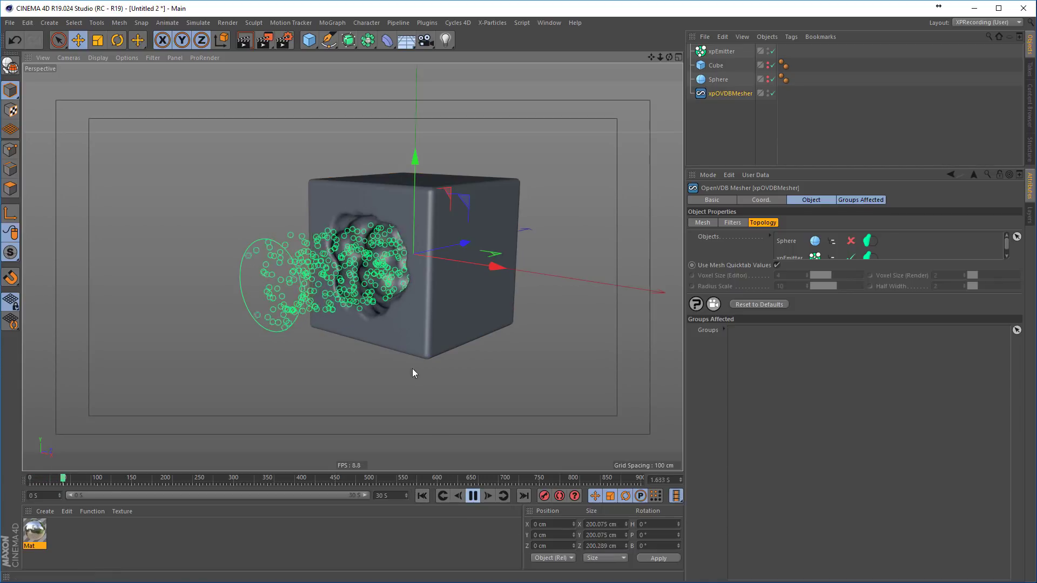
pyautogui.moveTo(412, 369)
pyautogui.keyDown('alt'); pyautogui.mouseDown()
pyautogui.moveTo(443, 360)
pyautogui.moveTo(403, 314)
pyautogui.moveTo(505, 366)
pyautogui.moveTo(305, 372)
pyautogui.moveTo(475, 365)
pyautogui.moveTo(432, 322)
pyautogui.mouseUp(); pyautogui.keyUp('alt')
pyautogui.press('F8')
# Step: Disable the emitter's cut, add the Sphere to Sources, and raise it onto the cube as a dome
pyautogui.click(851, 258)
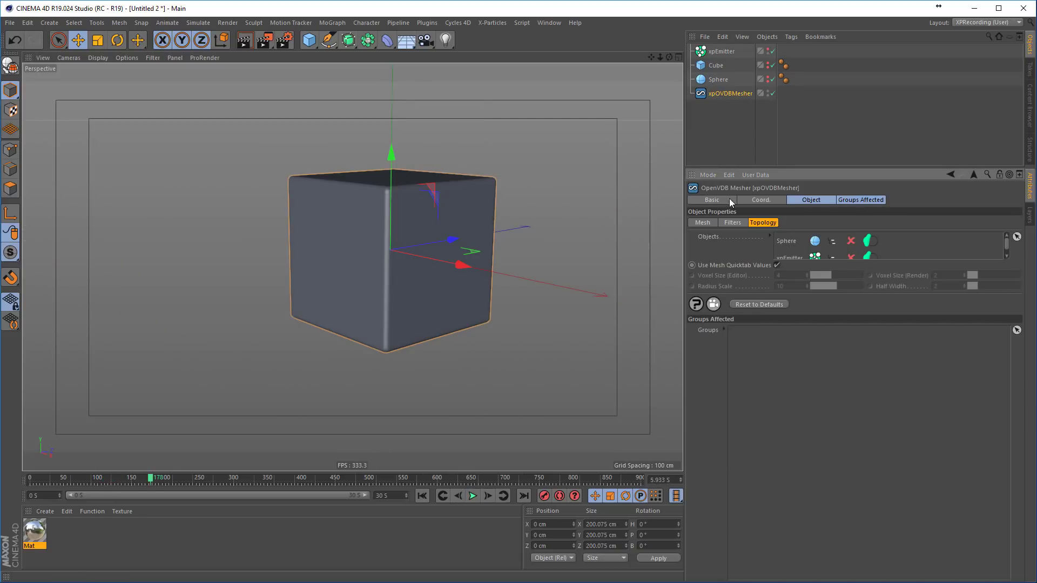
pyautogui.click(703, 222)
pyautogui.moveTo(717, 80); pyautogui.dragTo(820, 328)
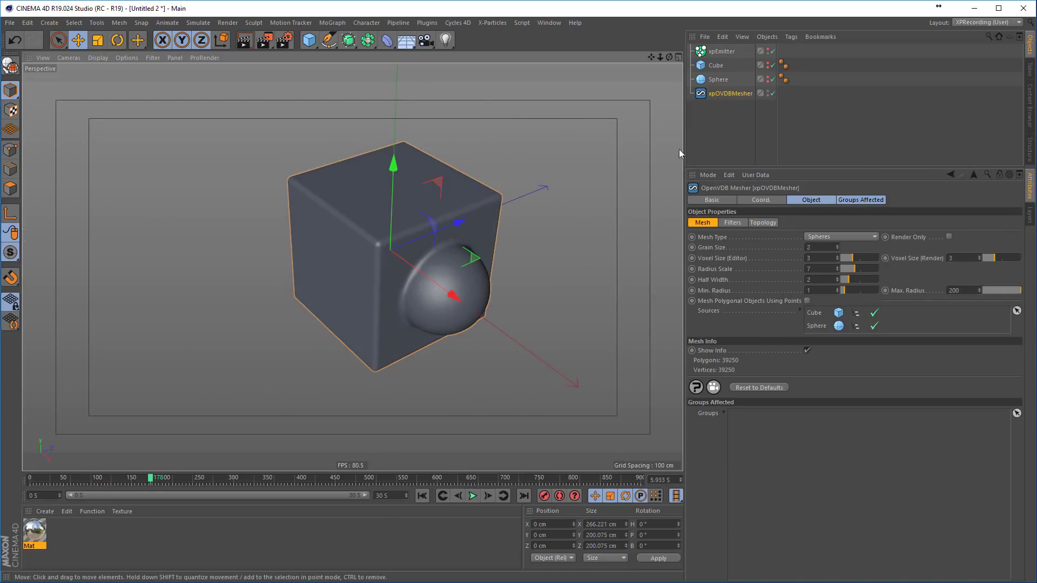
pyautogui.click(445, 284)
pyautogui.moveTo(448, 210); pyautogui.dragTo(453, 134)
pyautogui.moveTo(521, 261)
pyautogui.keyDown('alt'); pyautogui.mouseDown()
pyautogui.moveTo(537, 209)
pyautogui.moveTo(585, 187)
pyautogui.mouseUp(); pyautogui.keyUp('alt')
# Step: Add a Cylinder beside the cube, rotate it 90°, and add it to the mesher's Sources
pyautogui.click(317, 46)
pyautogui.click(523, 55)
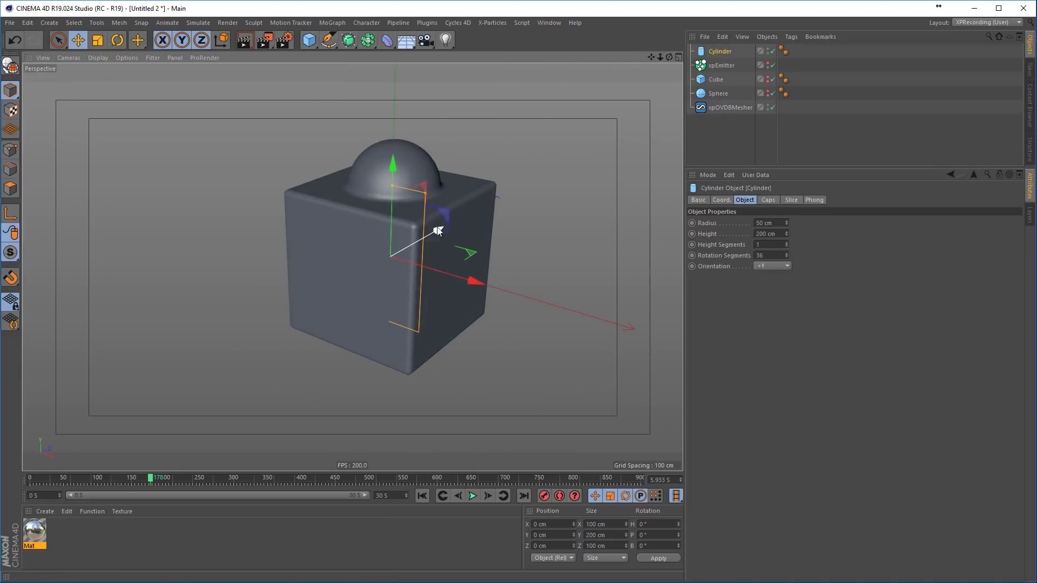
pyautogui.moveTo(422, 241)
pyautogui.mouseDown()
pyautogui.moveTo(352, 235)
pyautogui.moveTo(452, 273)
pyautogui.mouseUp()
pyautogui.press('r')
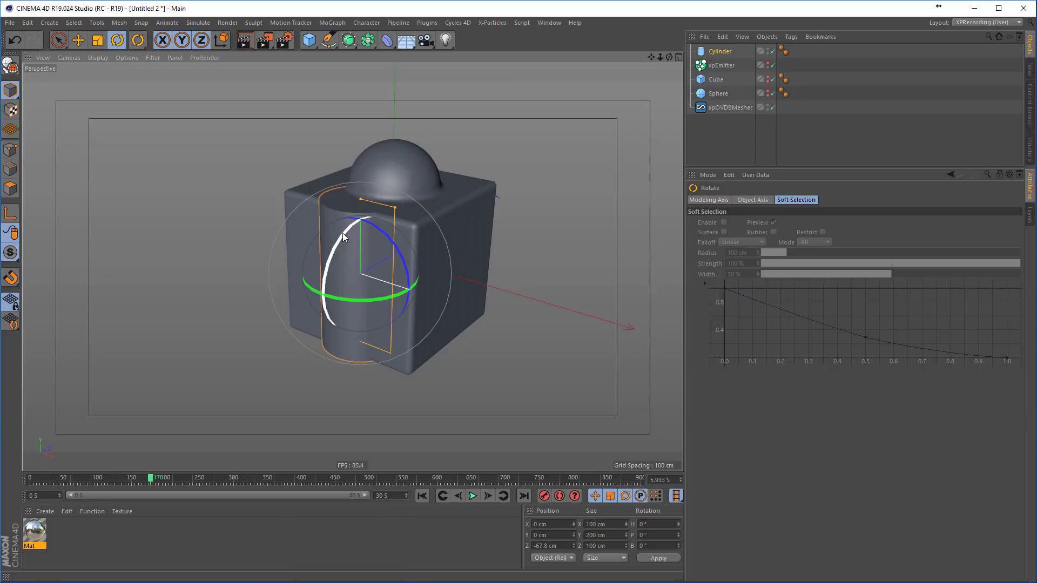
pyautogui.click(729, 107)
pyautogui.moveTo(824, 335); pyautogui.dragTo(820, 331)
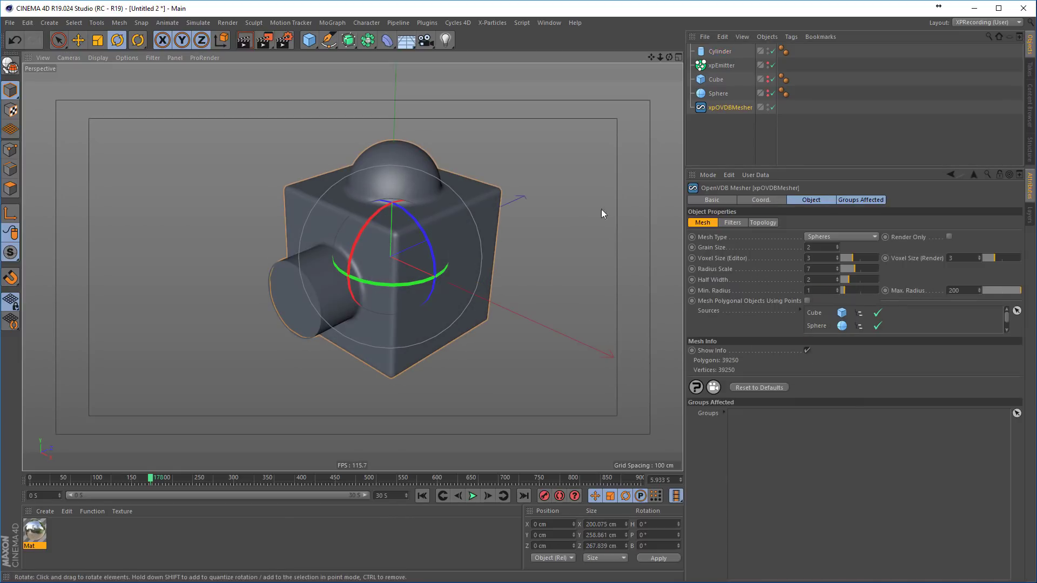
pyautogui.click(323, 288)
pyautogui.press('e')
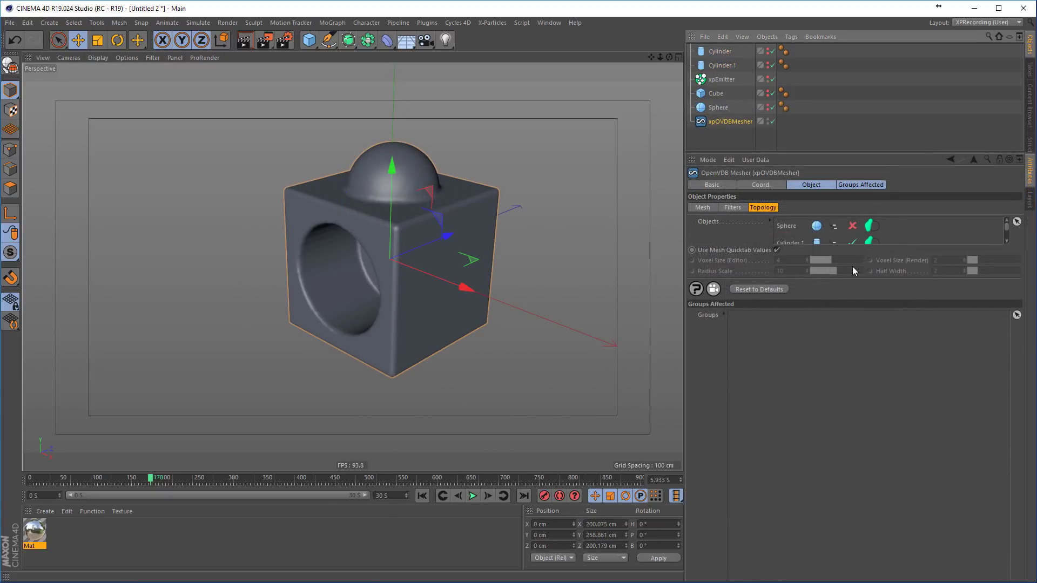
# Step: Put the duplicate Cylinder.1 into Topology Objects to hollow the tube
pyautogui.moveTo(886, 246); pyautogui.dragTo(887, 426)
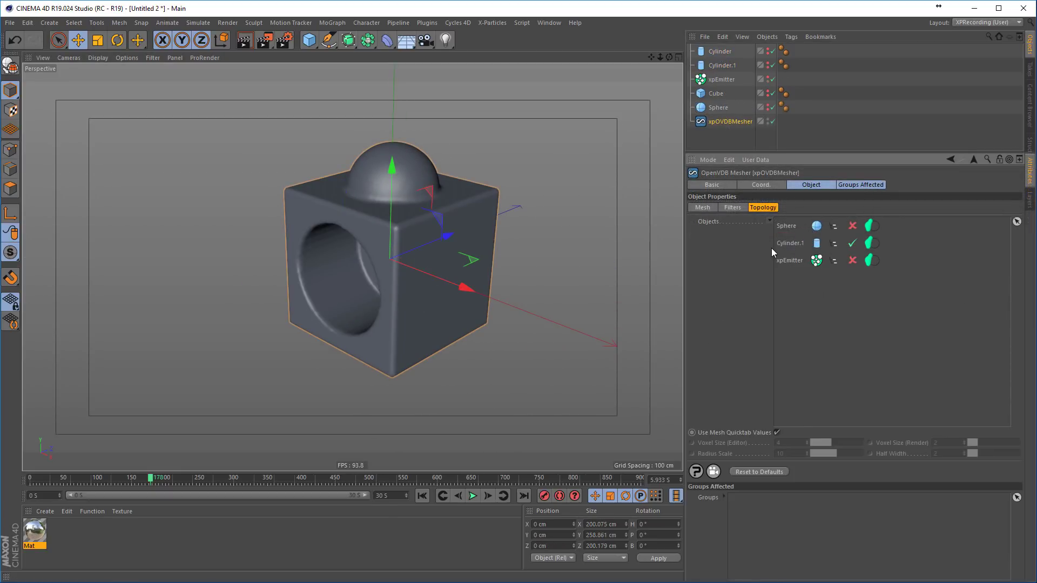
pyautogui.click(719, 65)
pyautogui.keyDown('alt'); pyautogui.moveTo(302, 347); pyautogui.dragTo(295, 317); pyautogui.keyUp('alt')
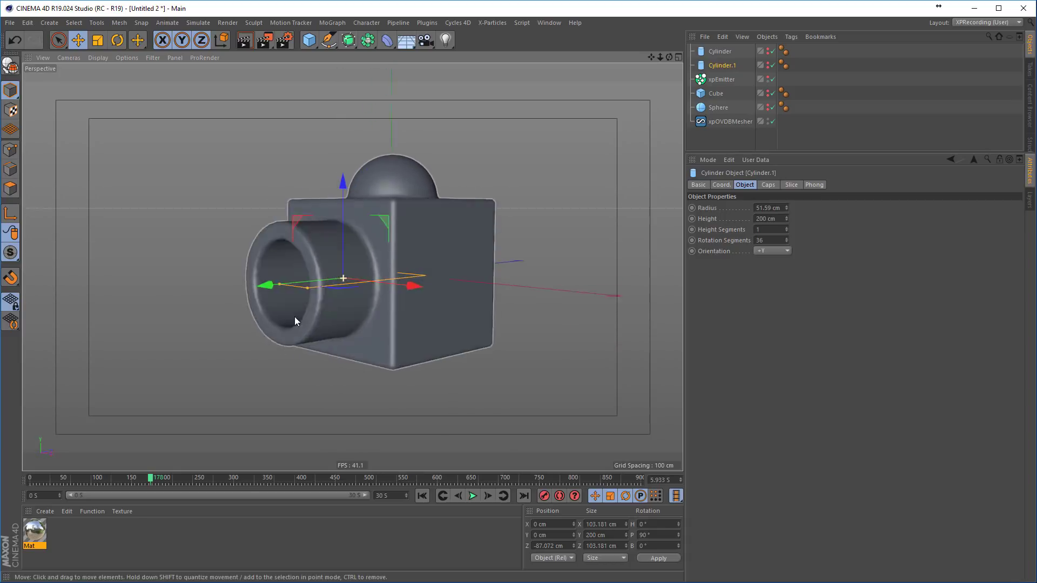
pyautogui.click(730, 122)
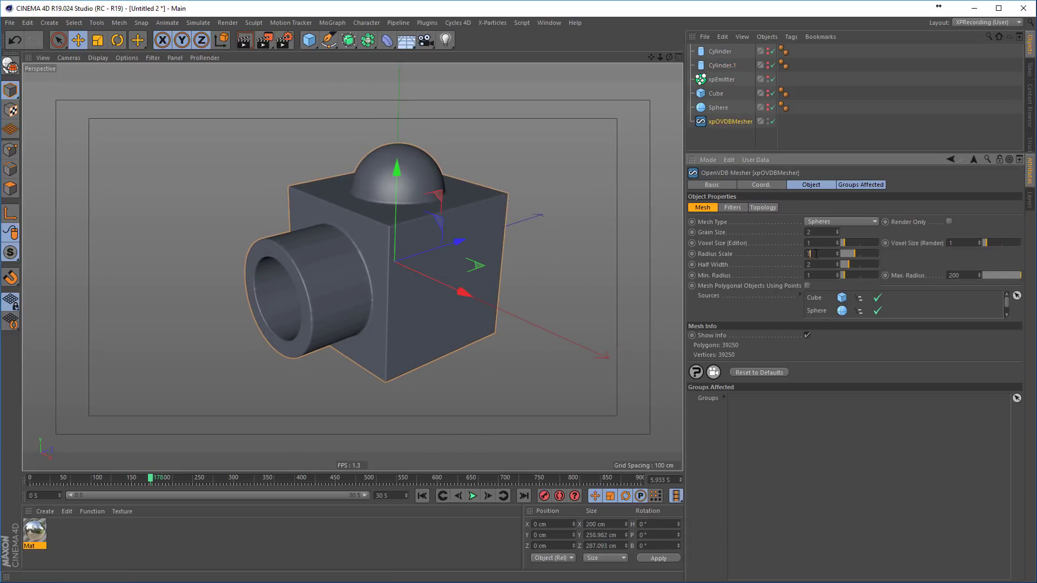
# Step: Apply the Mat chrome material to xpOVDBMesher
pyautogui.moveTo(570, 312)
pyautogui.keyDown('alt'); pyautogui.mouseDown()
pyautogui.moveTo(487, 285)
pyautogui.moveTo(602, 304)
pyautogui.moveTo(568, 324)
pyautogui.mouseUp(); pyautogui.keyUp('alt')
pyautogui.moveTo(35, 531)
pyautogui.mouseDown()
pyautogui.moveTo(282, 394)
pyautogui.moveTo(480, 328)
pyautogui.moveTo(274, 336)
pyautogui.moveTo(211, 397)
pyautogui.moveTo(216, 379)
pyautogui.mouseUp()
pyautogui.click(729, 122)
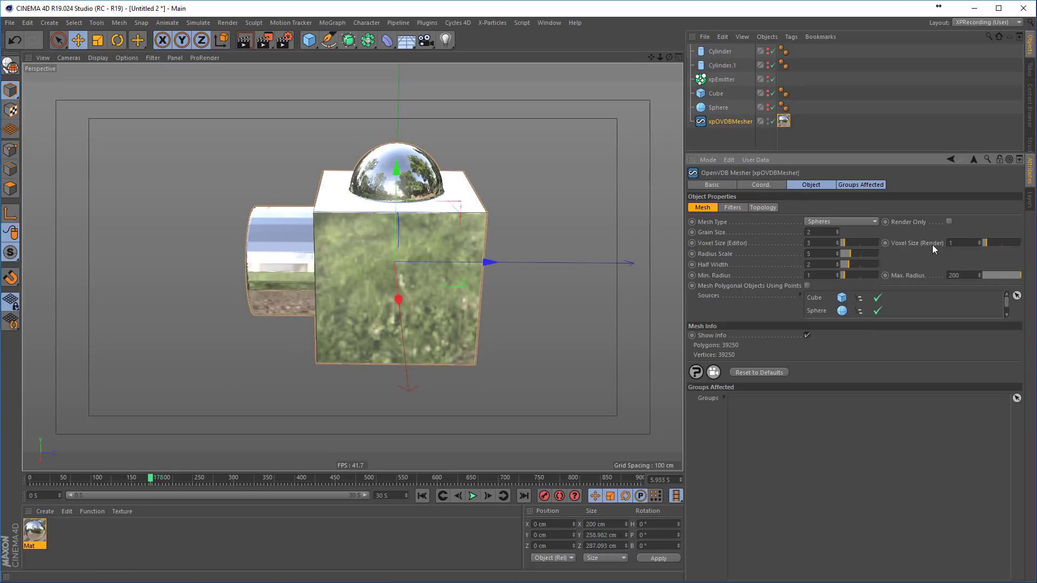
# Step: Rotate xpEmitter to aim diagonally through the cube
pyautogui.click(715, 78)
pyautogui.moveTo(422, 243)
pyautogui.keyDown('alt'); pyautogui.mouseDown()
pyautogui.moveTo(491, 241)
pyautogui.moveTo(290, 260)
pyautogui.moveTo(434, 267)
pyautogui.mouseUp(); pyautogui.keyUp('alt')
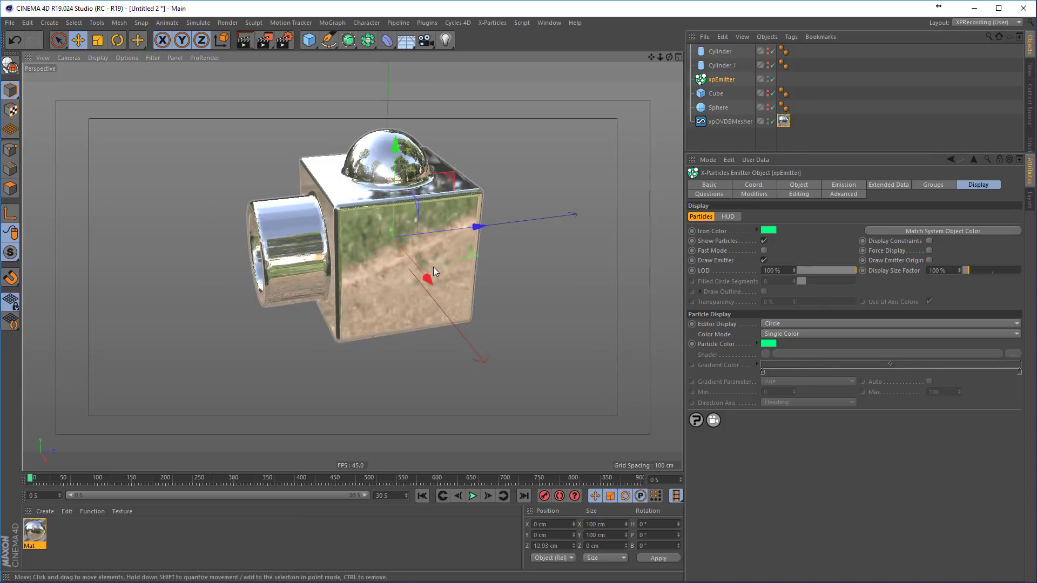
pyautogui.press('r')
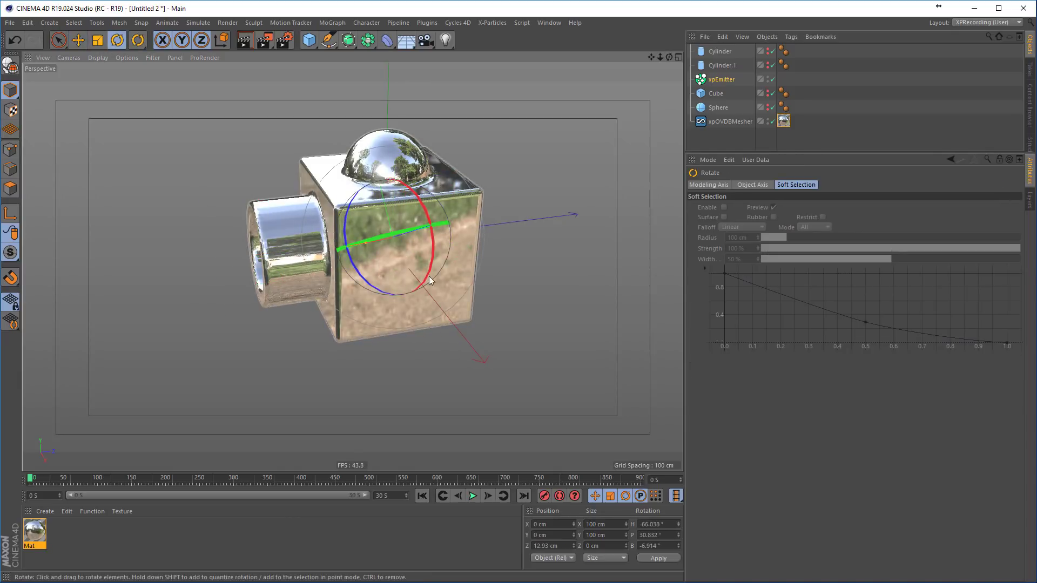
pyautogui.press('e')
pyautogui.moveTo(450, 215); pyautogui.dragTo(478, 191)
pyautogui.click(729, 121)
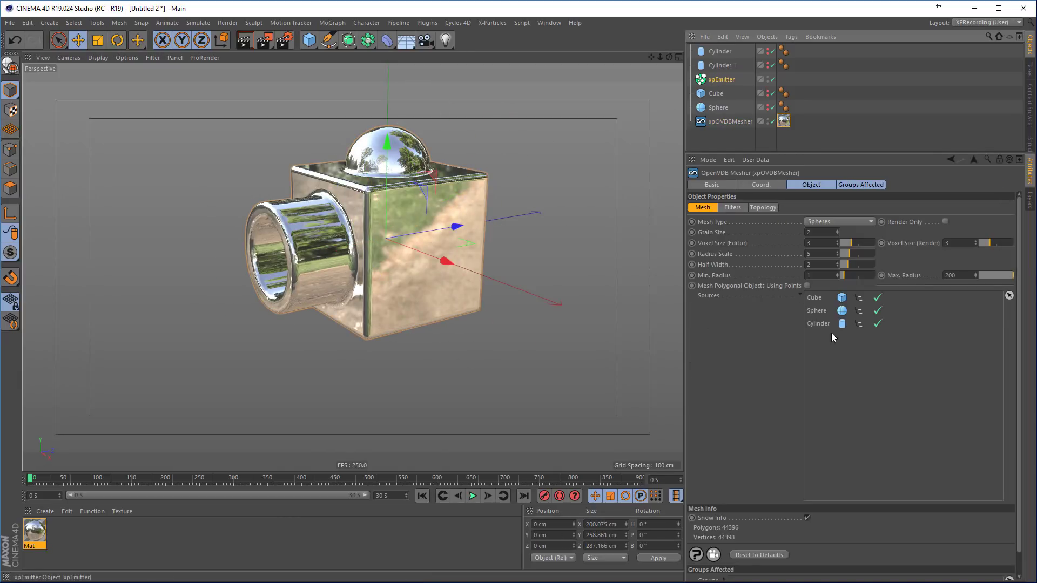